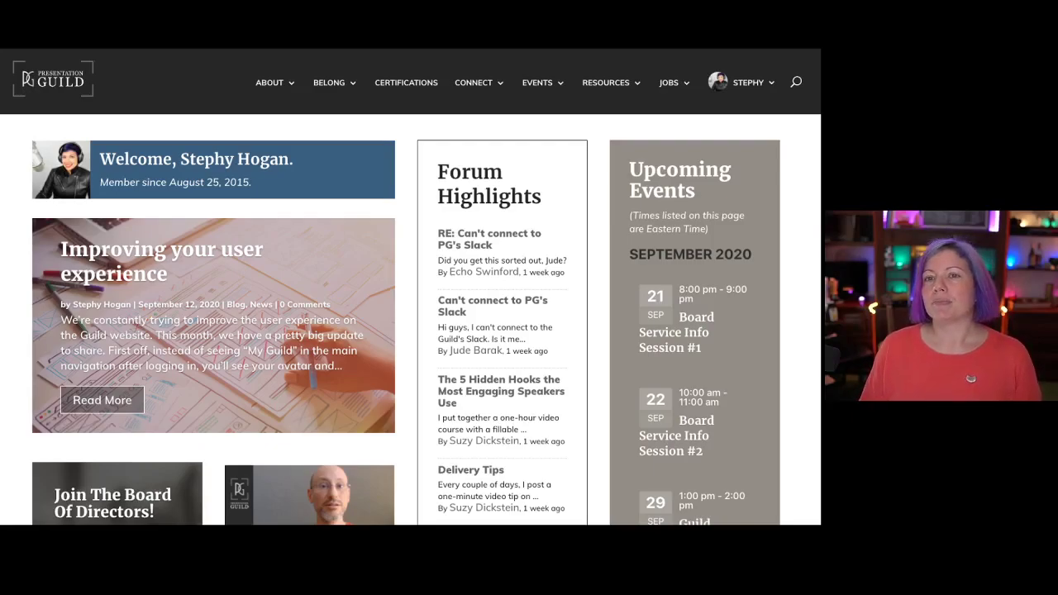
- Open the Info section of the member profile and look through its personal, social, demographic, technology and community details
{"action": "mouse_move", "coordinate": [748, 82]}
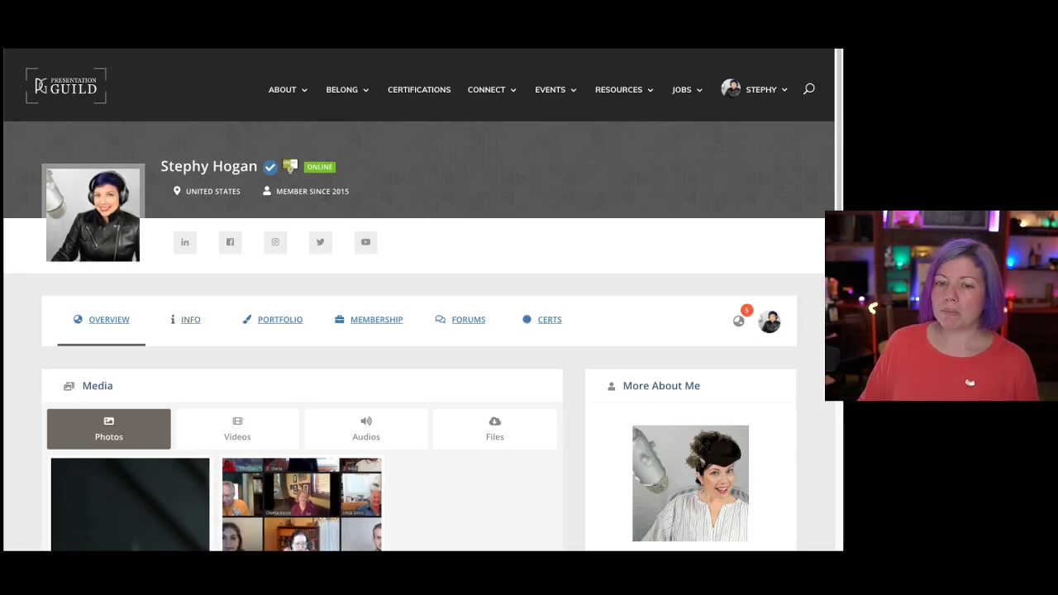
{"action": "left_click", "coordinate": [186, 319]}
{"action": "scroll", "coordinate": [419, 337], "scroll_direction": "down", "scroll_amount": 4}
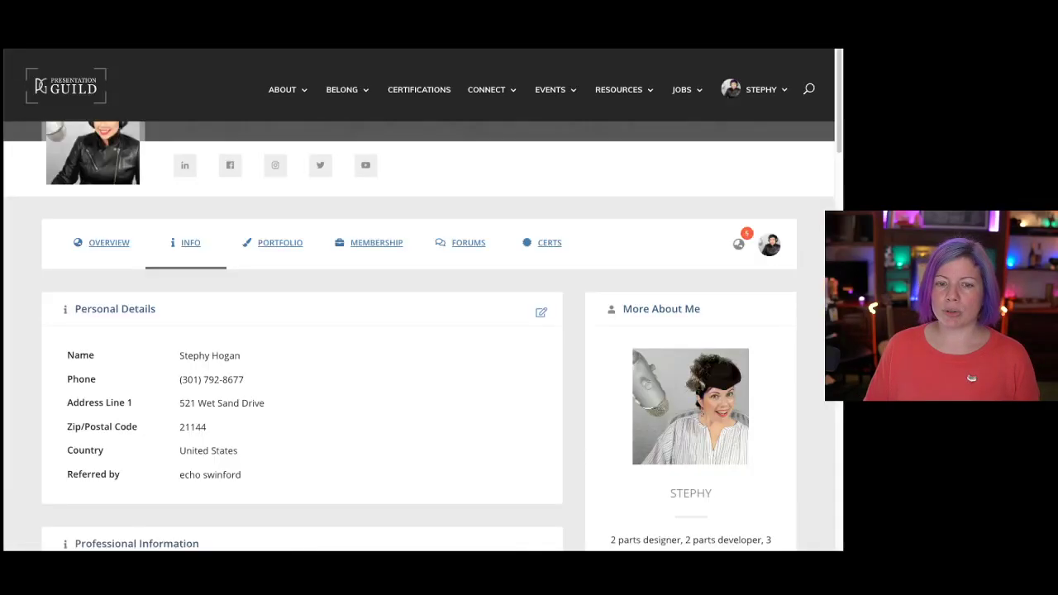
{"action": "scroll", "coordinate": [419, 337], "scroll_direction": "down", "scroll_amount": 5}
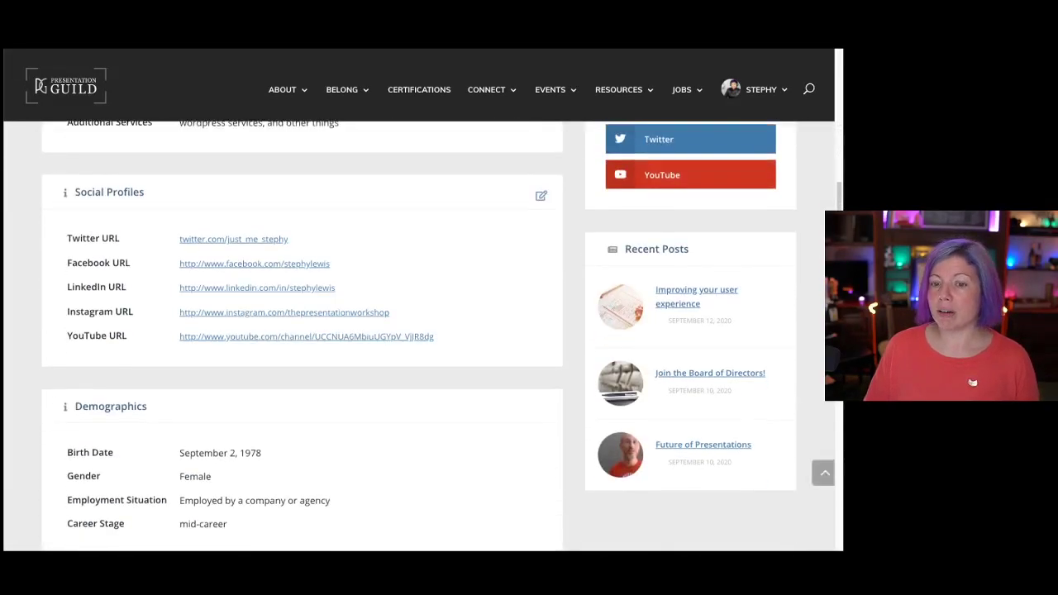
{"action": "scroll", "coordinate": [303, 332], "scroll_direction": "down", "scroll_amount": 6}
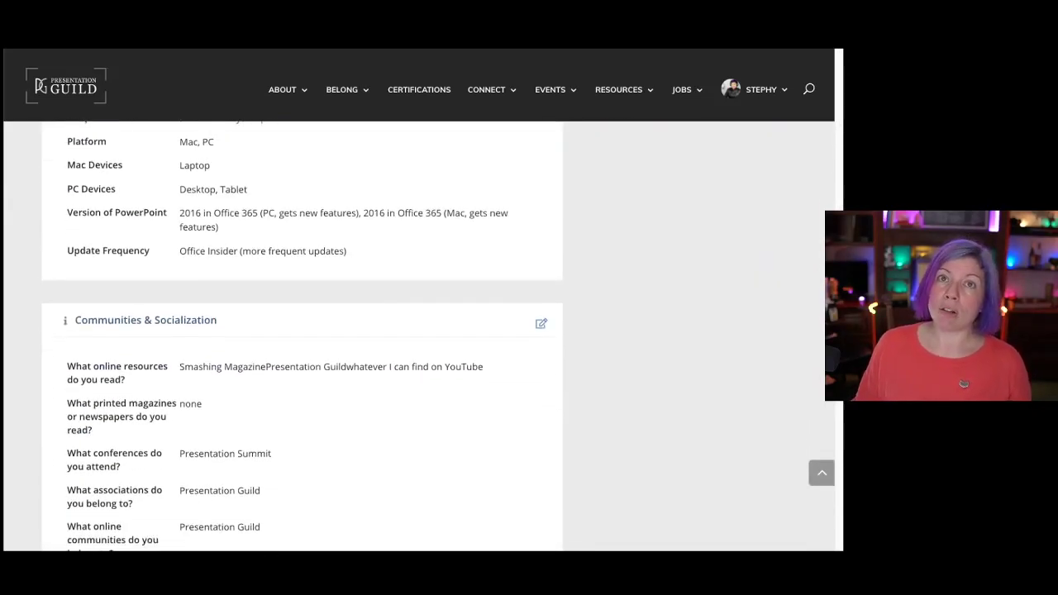
{"action": "scroll", "coordinate": [419, 337], "scroll_direction": "up", "scroll_amount": 10}
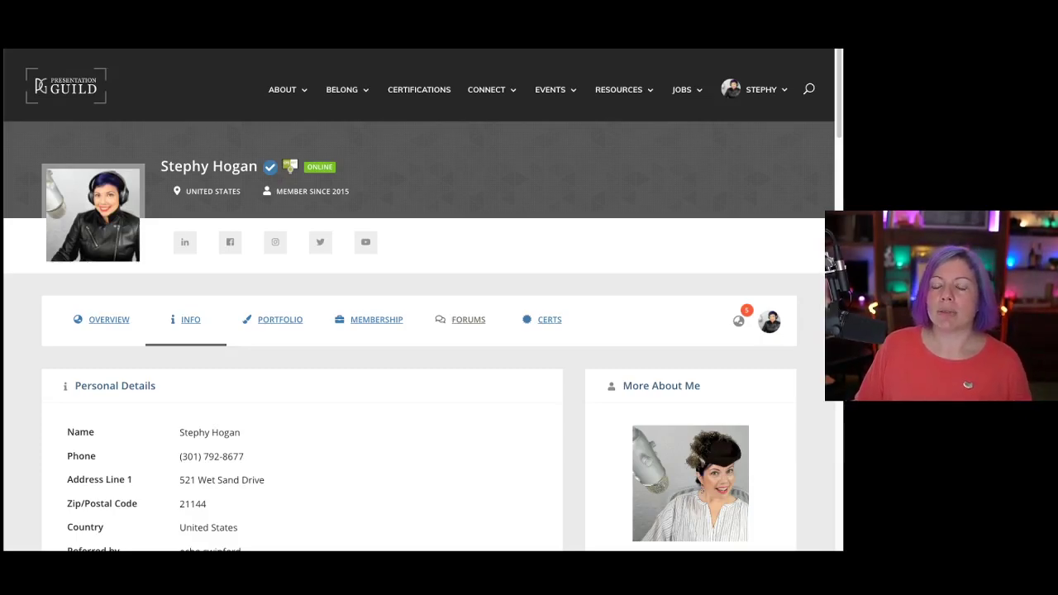
- Examine the Personal Details settings form, including its required fields and who can see each field
{"action": "mouse_move", "coordinate": [282, 89]}
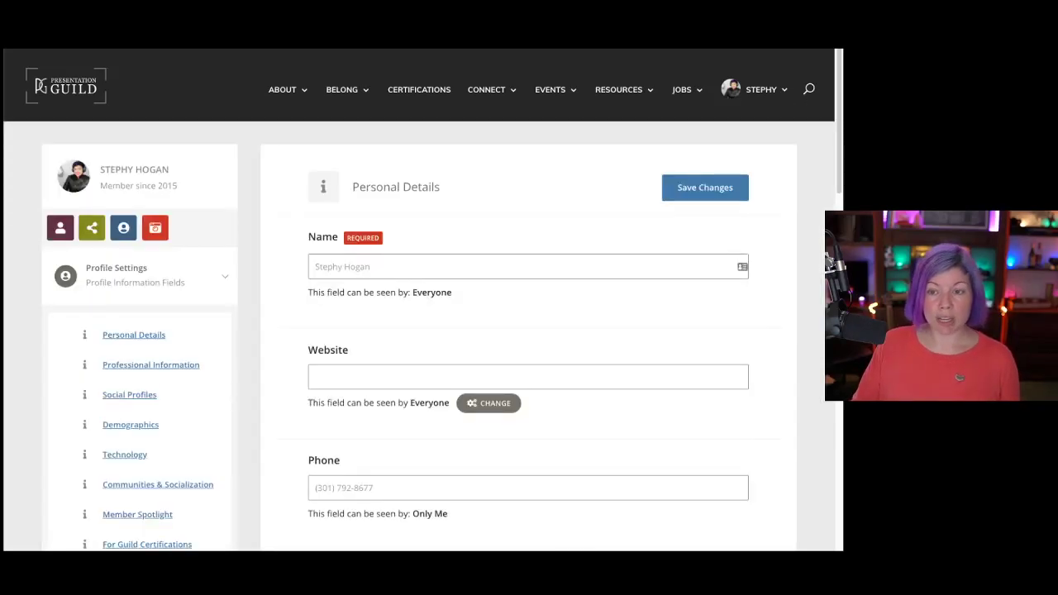
{"action": "scroll", "coordinate": [441, 337], "scroll_direction": "down", "scroll_amount": 1}
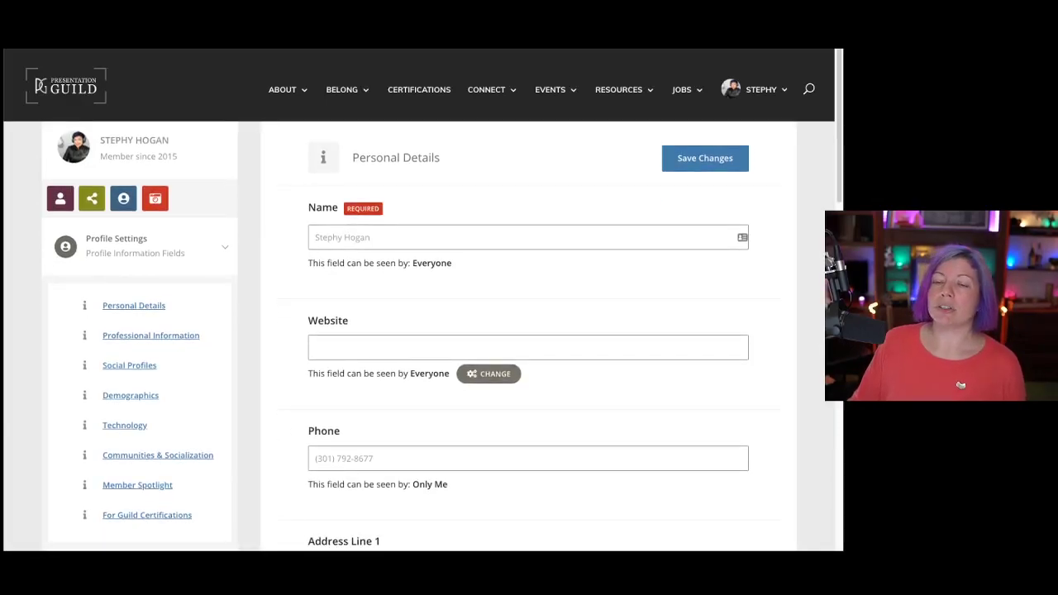
{"action": "scroll", "coordinate": [441, 337], "scroll_direction": "down", "scroll_amount": 1}
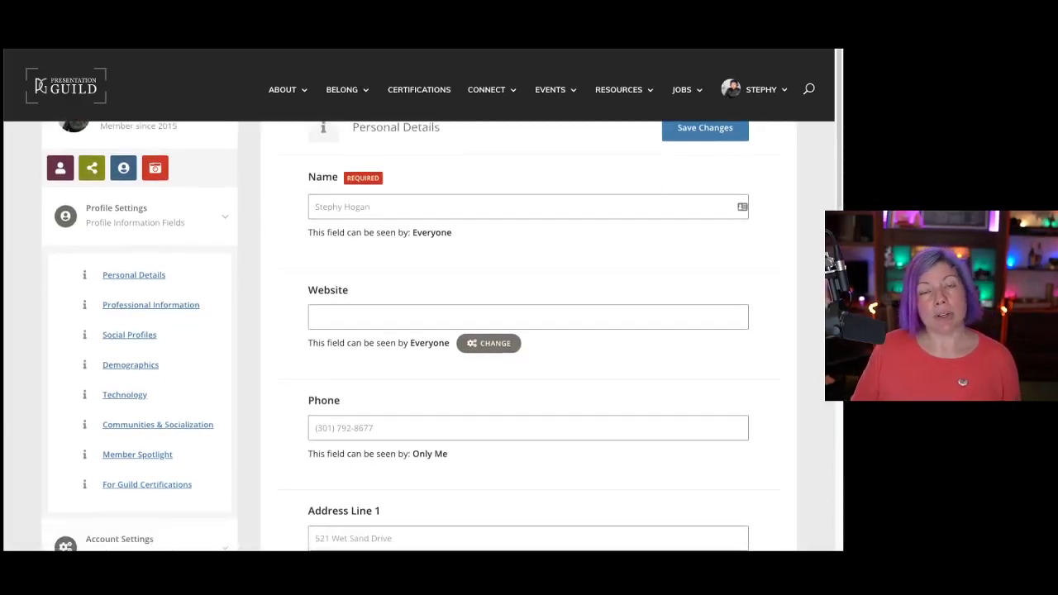
{"action": "scroll", "coordinate": [529, 338], "scroll_direction": "down", "scroll_amount": 6}
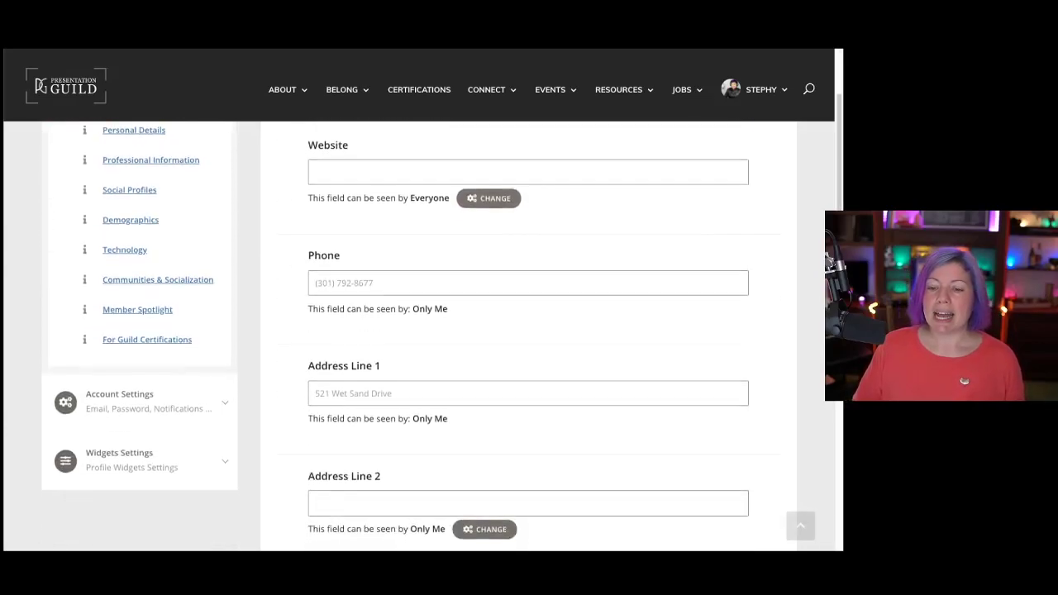
{"action": "scroll", "coordinate": [530, 337], "scroll_direction": "down", "scroll_amount": 7}
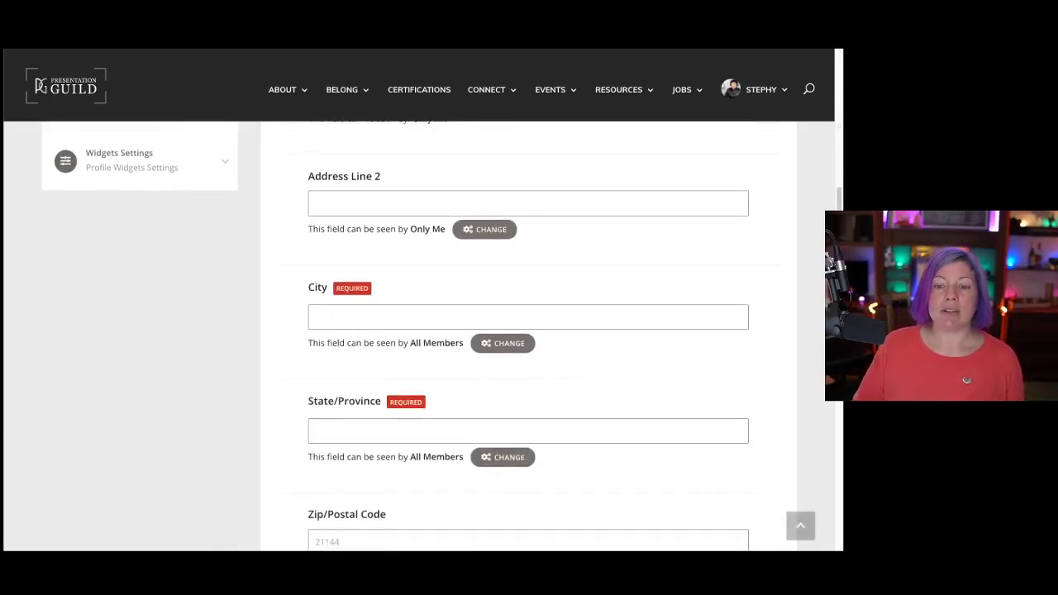
{"action": "scroll", "coordinate": [529, 337], "scroll_direction": "down", "scroll_amount": 1}
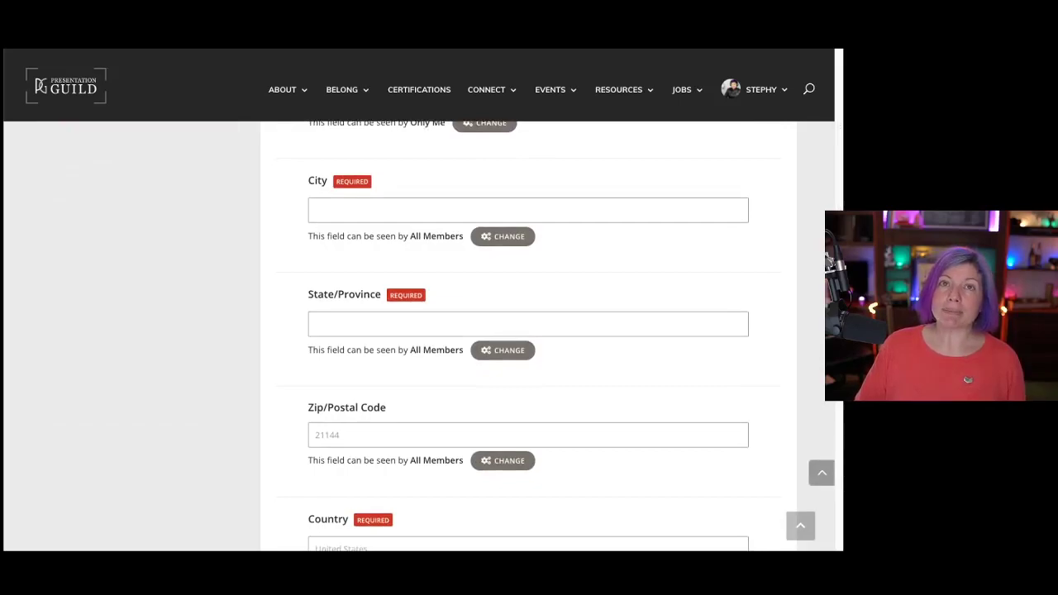
{"action": "scroll", "coordinate": [529, 337], "scroll_direction": "up", "scroll_amount": 9}
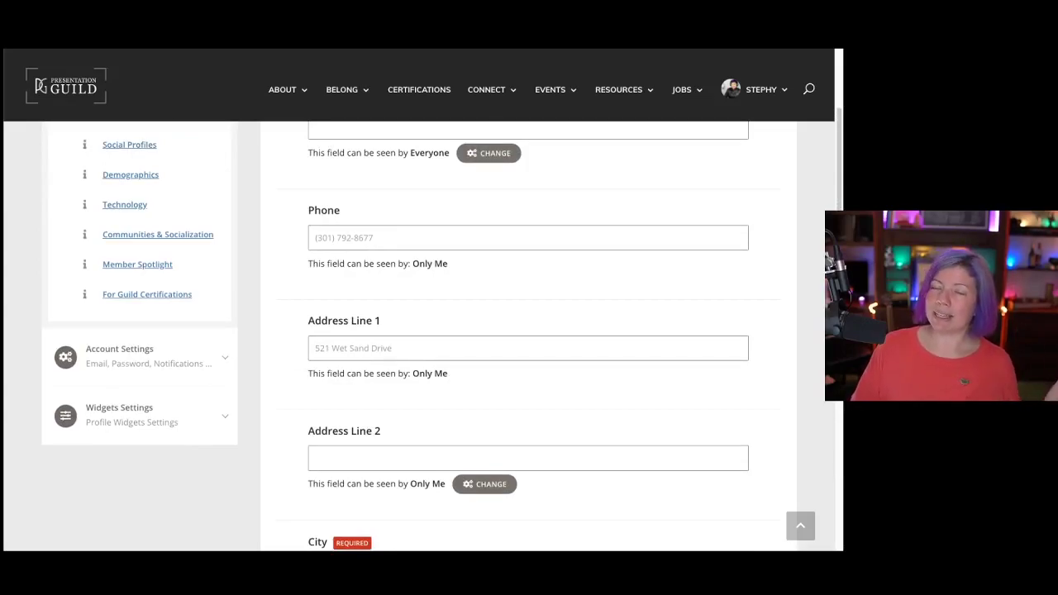
{"action": "scroll", "coordinate": [529, 337], "scroll_direction": "up", "scroll_amount": 2}
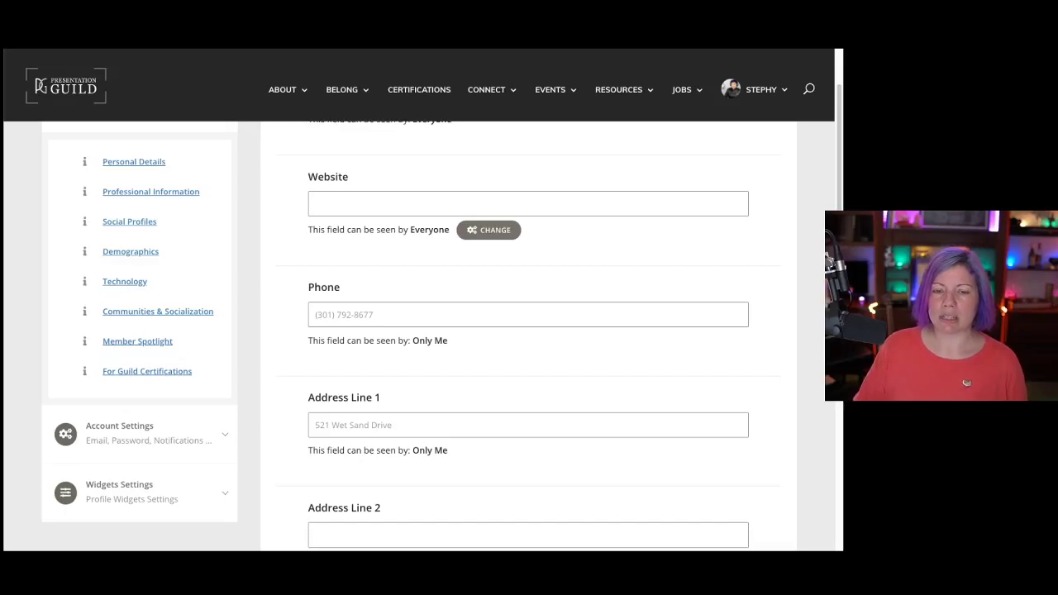
{"action": "scroll", "coordinate": [529, 338], "scroll_direction": "up", "scroll_amount": 4}
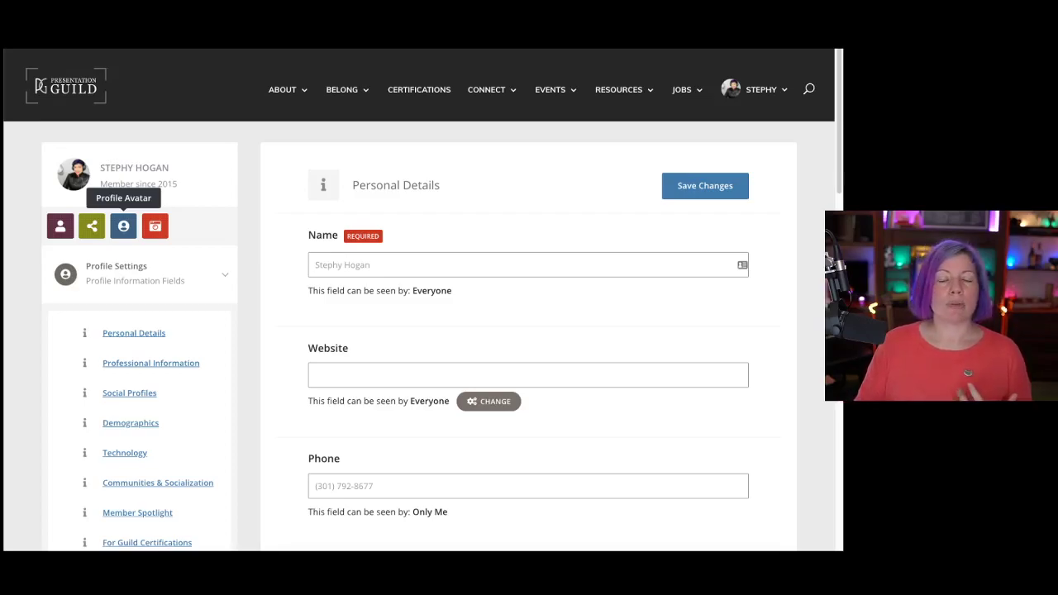
- Go through the profile settings pages for the avatar, cover image and social networks
{"action": "left_click", "coordinate": [124, 225]}
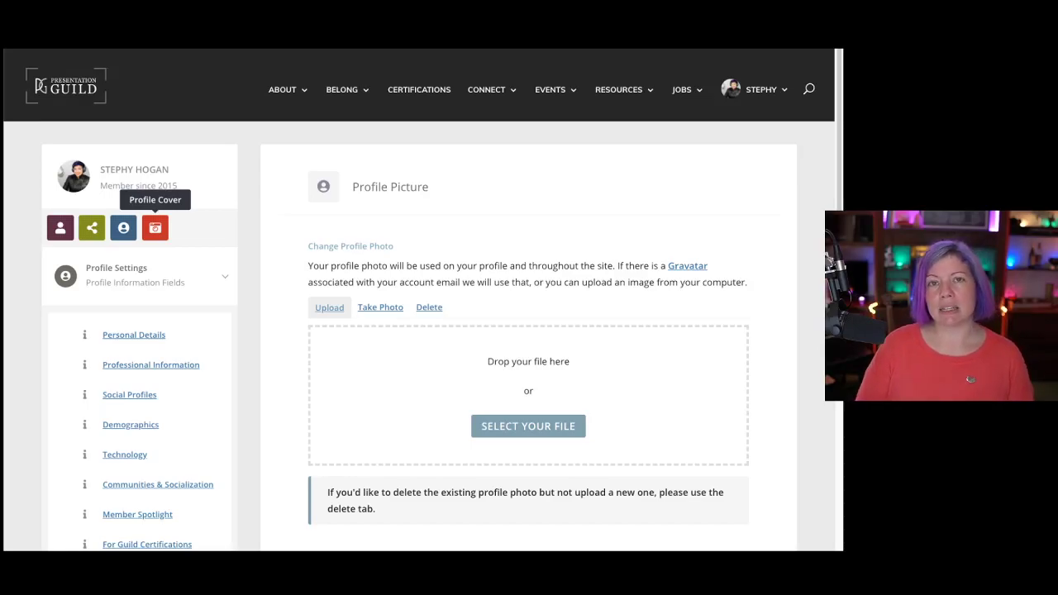
{"action": "left_click", "coordinate": [155, 227]}
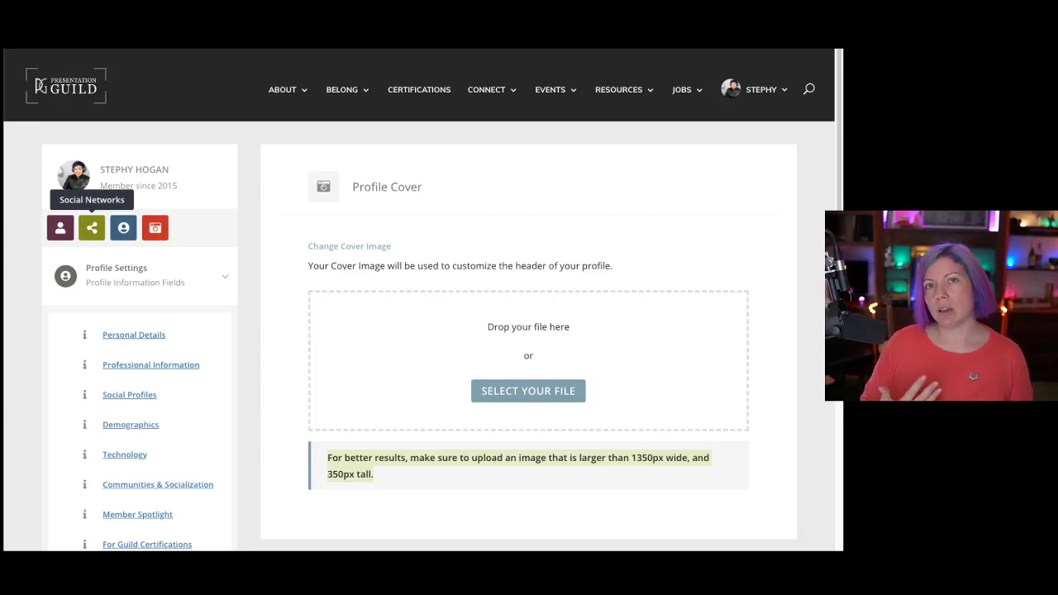
{"action": "left_click", "coordinate": [92, 228]}
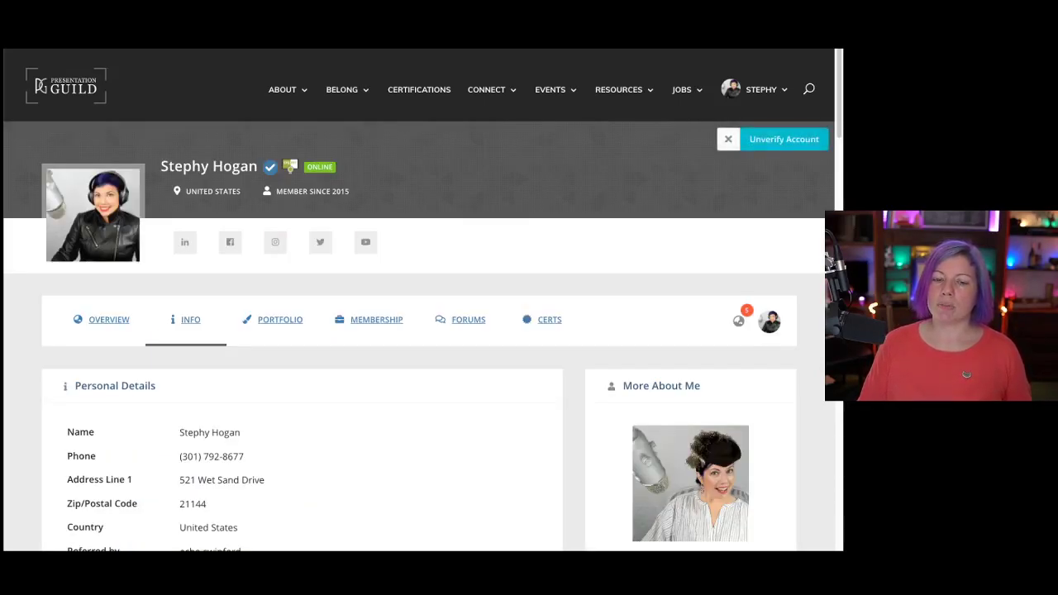
- Return to the profile and review its Overview, including the media, skills, quote and contact widgets
{"action": "scroll", "coordinate": [420, 339], "scroll_direction": "down", "scroll_amount": 3}
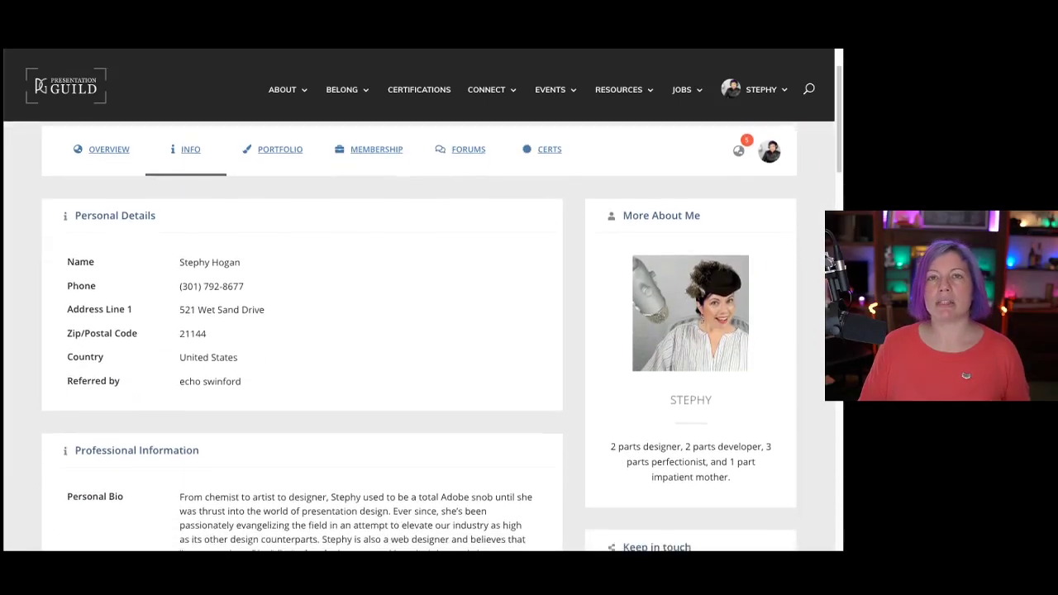
{"action": "scroll", "coordinate": [420, 339], "scroll_direction": "up", "scroll_amount": 3}
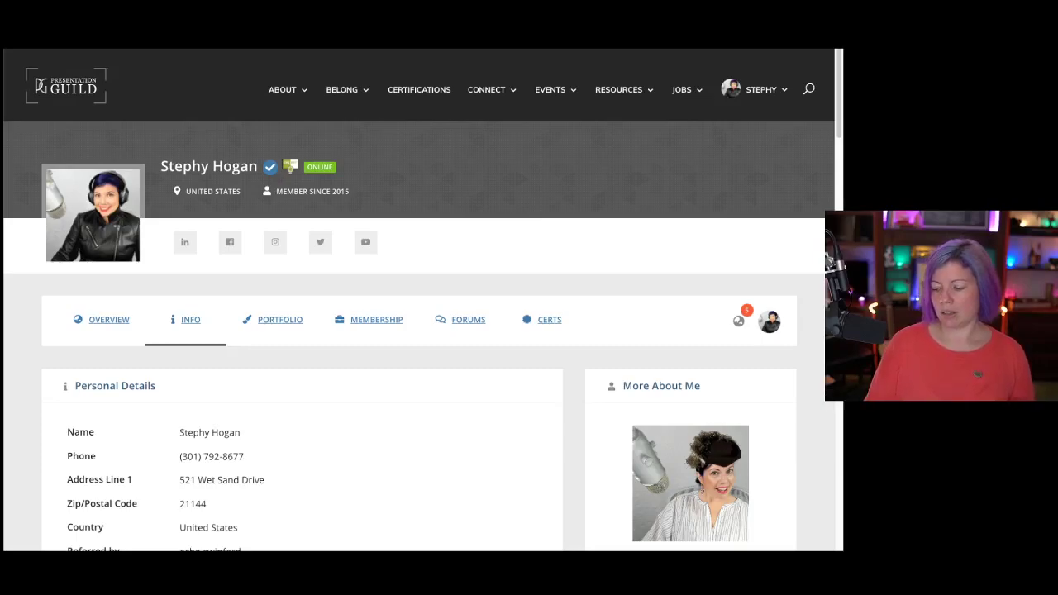
{"action": "left_click", "coordinate": [108, 319]}
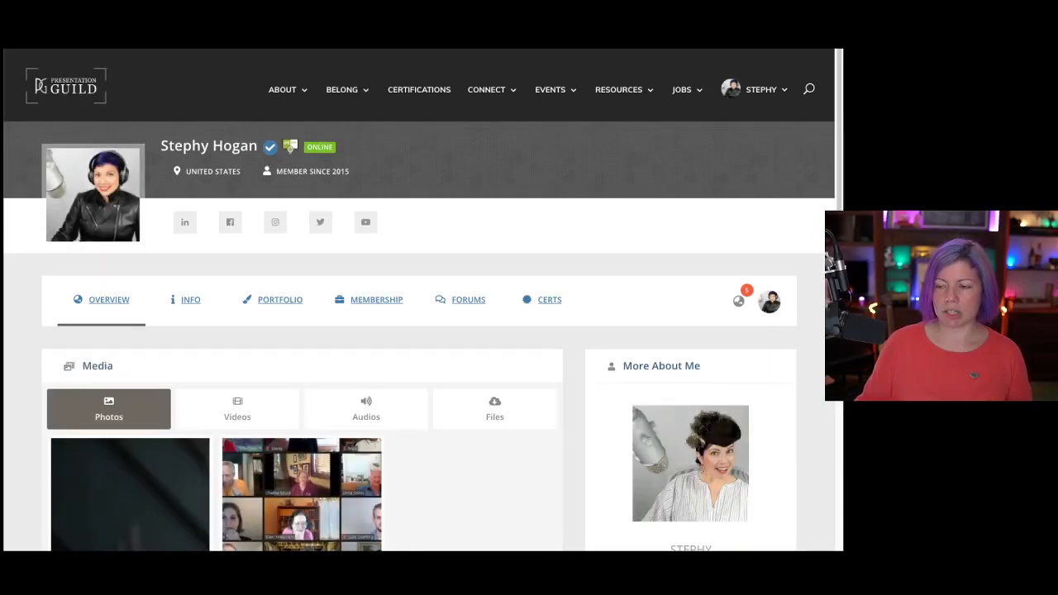
{"action": "scroll", "coordinate": [420, 339], "scroll_direction": "down", "scroll_amount": 2}
{"action": "scroll", "coordinate": [438, 331], "scroll_direction": "down", "scroll_amount": 2}
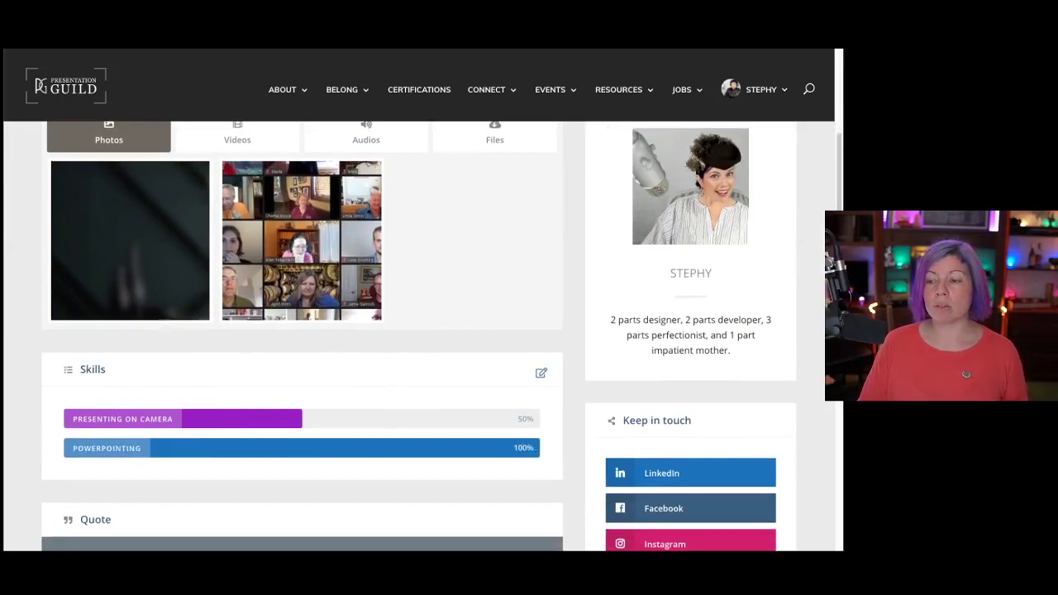
{"action": "scroll", "coordinate": [441, 336], "scroll_direction": "up", "scroll_amount": 1}
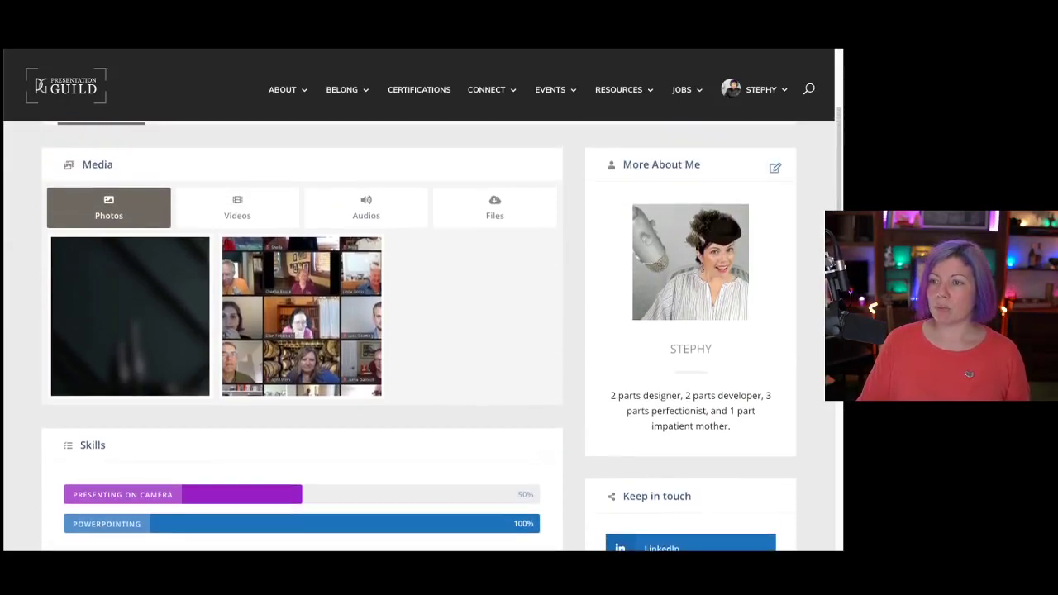
{"action": "scroll", "coordinate": [439, 330], "scroll_direction": "down", "scroll_amount": 4}
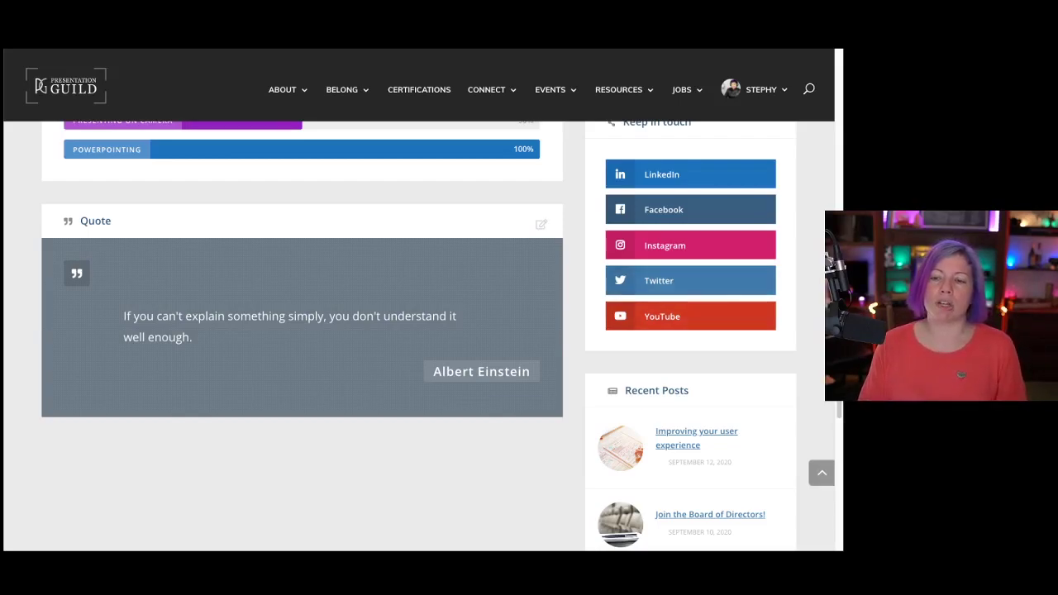
{"action": "scroll", "coordinate": [414, 330], "scroll_direction": "up", "scroll_amount": 5}
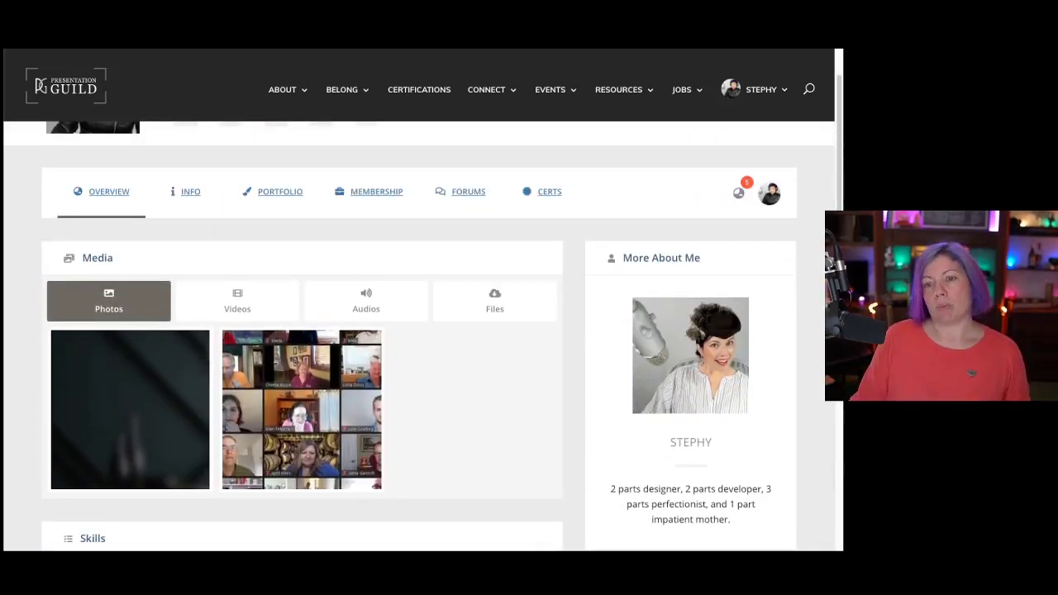
{"action": "scroll", "coordinate": [423, 330], "scroll_direction": "up", "scroll_amount": 1}
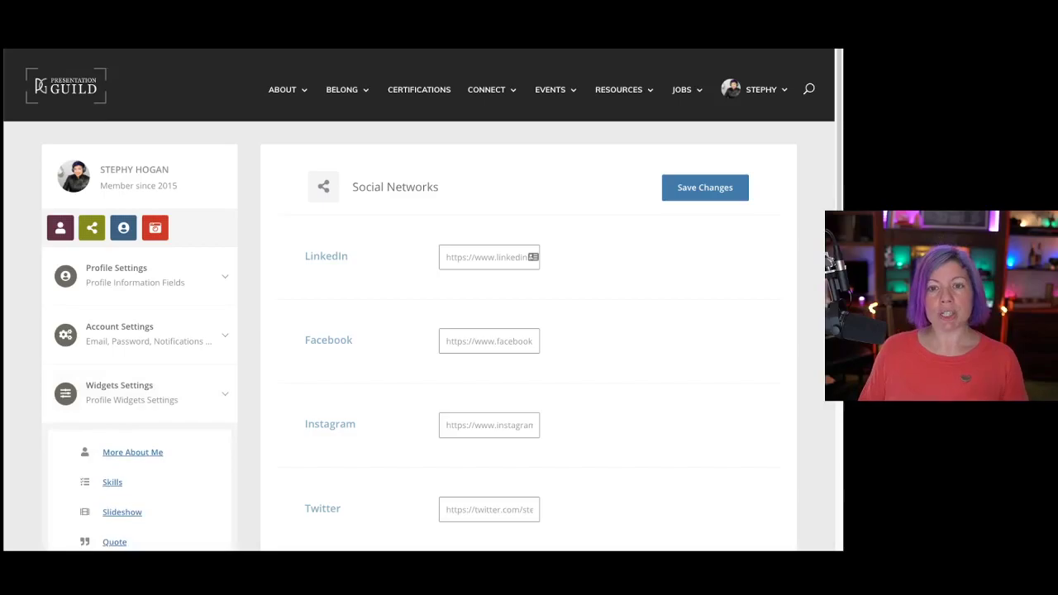
- Look through the Social Networks settings from the LinkedIn link down to the YouTube link
{"action": "scroll", "coordinate": [419, 336], "scroll_direction": "down", "scroll_amount": 3}
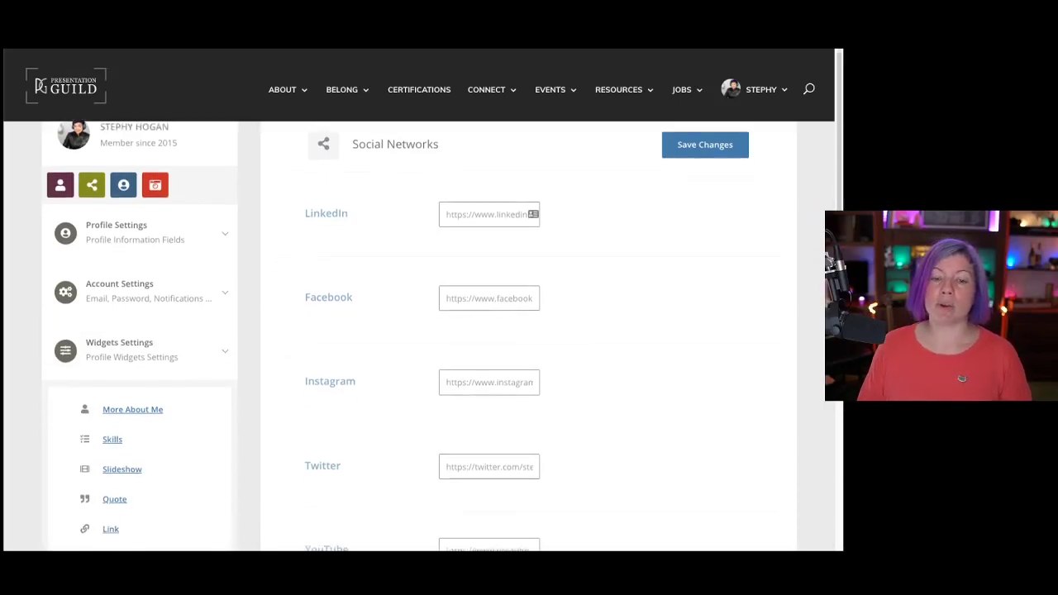
{"action": "scroll", "coordinate": [419, 336], "scroll_direction": "down", "scroll_amount": 2}
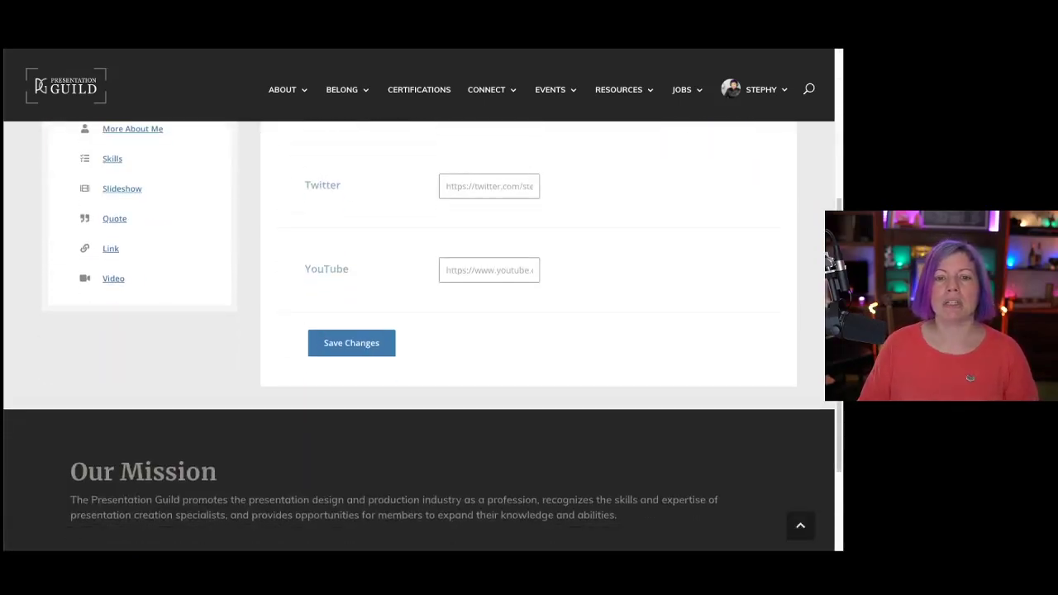
{"action": "scroll", "coordinate": [419, 336], "scroll_direction": "up", "scroll_amount": 2}
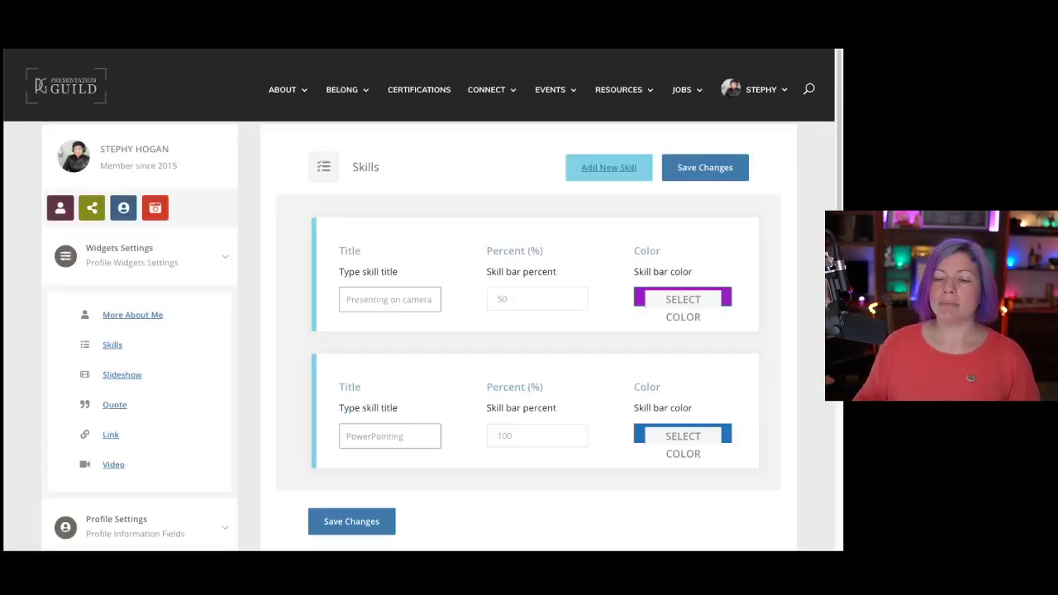
- Add a new skill titled "Dog Training" in the Skills widget settings, with 15 percent and an orange bar color
{"action": "scroll", "coordinate": [529, 372], "scroll_direction": "down", "scroll_amount": 1}
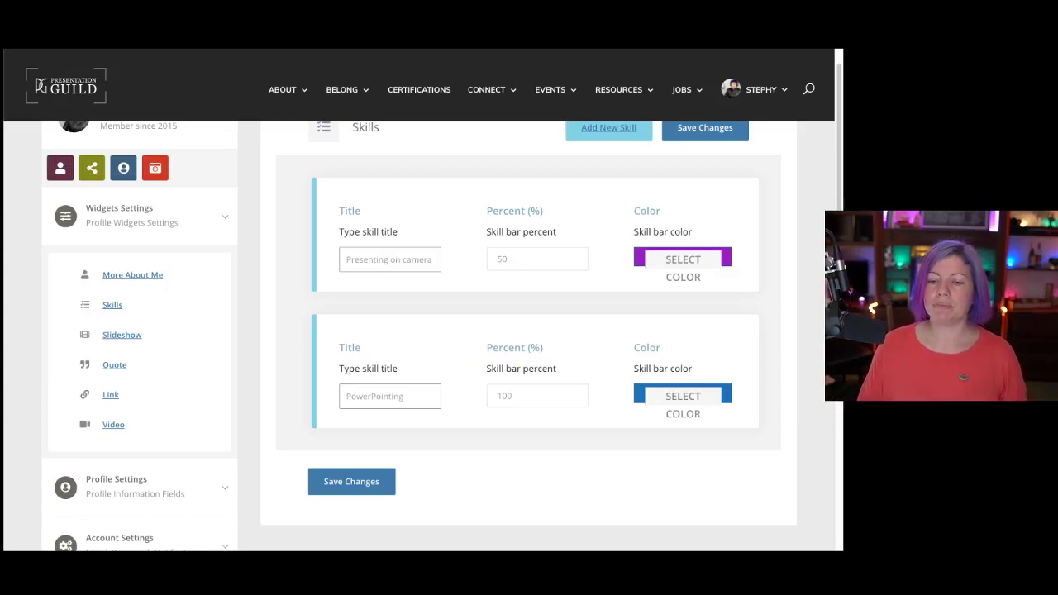
{"action": "scroll", "coordinate": [529, 331], "scroll_direction": "up", "scroll_amount": 1}
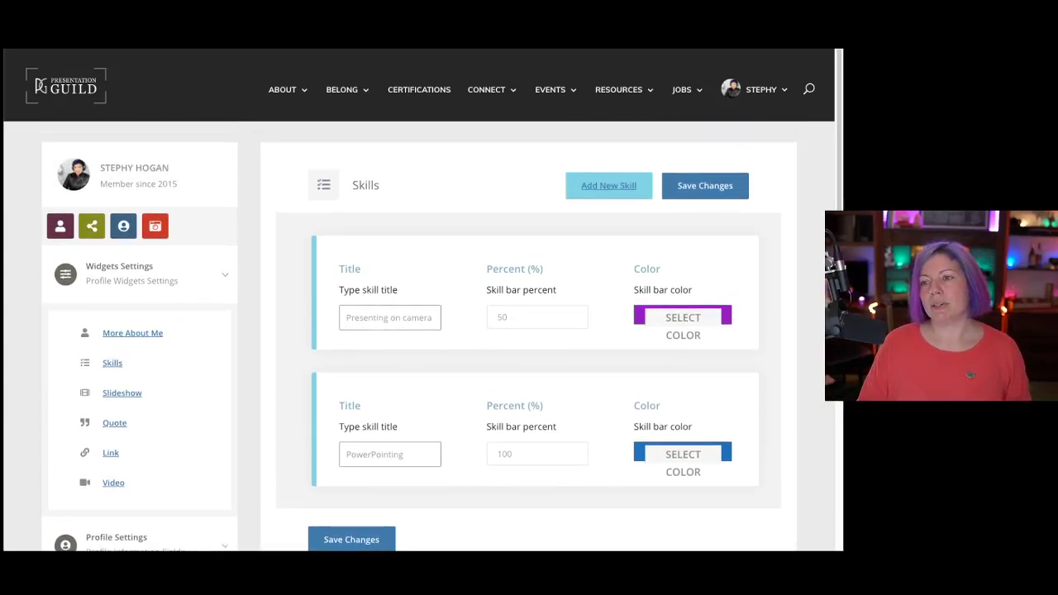
{"action": "left_click", "coordinate": [389, 317]}
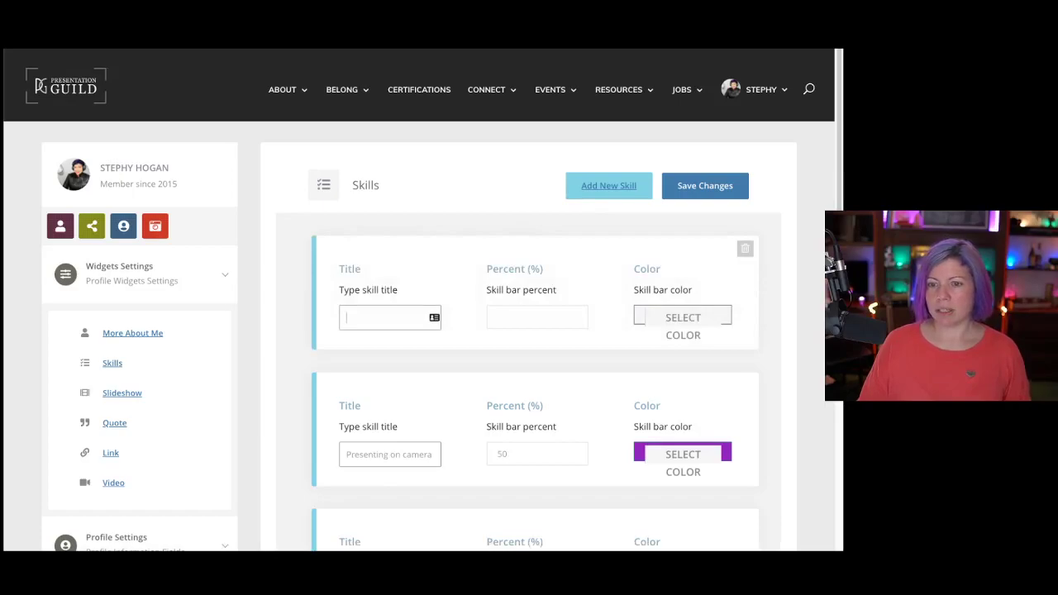
{"action": "type", "text": "Dog Training"}
{"action": "left_click", "coordinate": [537, 318]}
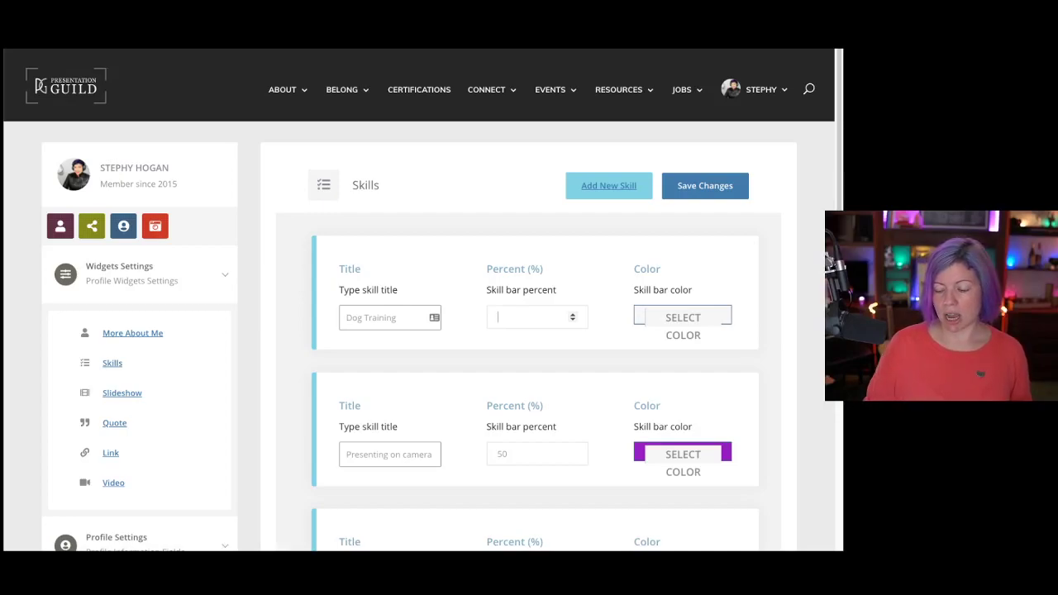
{"action": "type", "text": "15"}
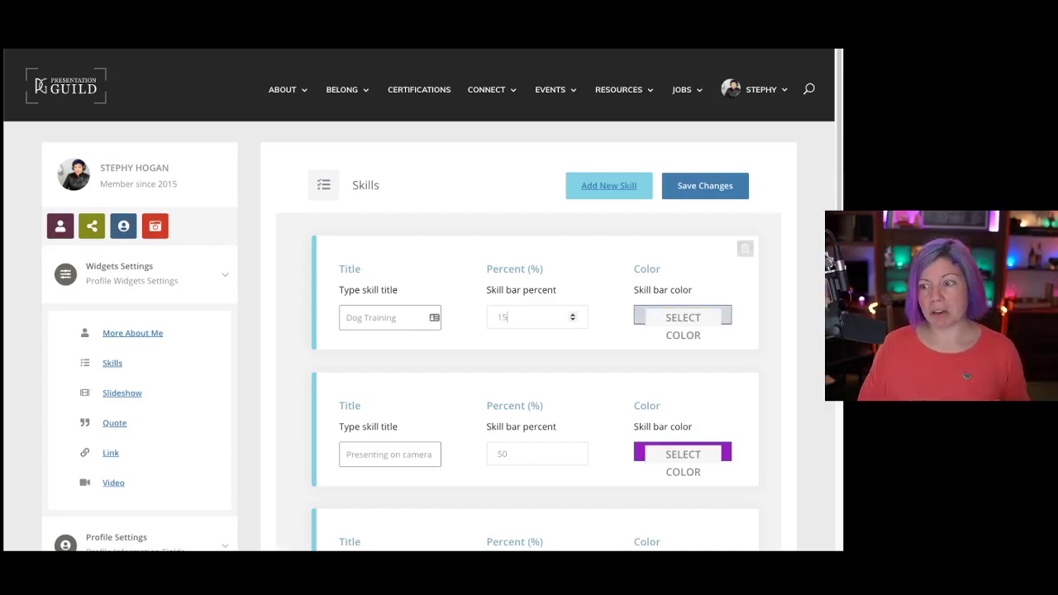
{"action": "left_click", "coordinate": [683, 317]}
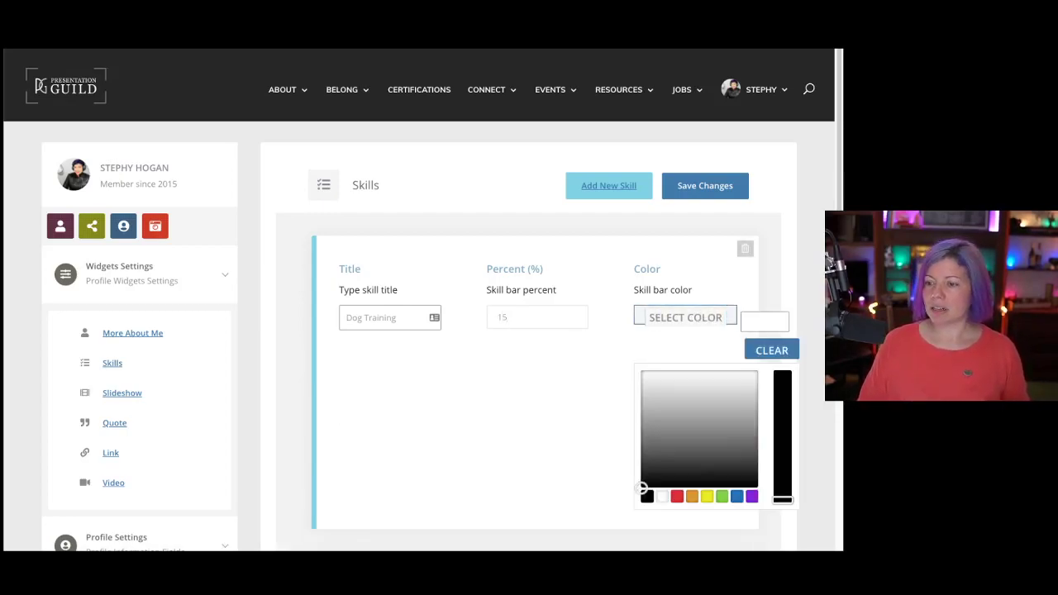
{"action": "left_click", "coordinate": [692, 496]}
{"action": "left_click", "coordinate": [714, 317]}
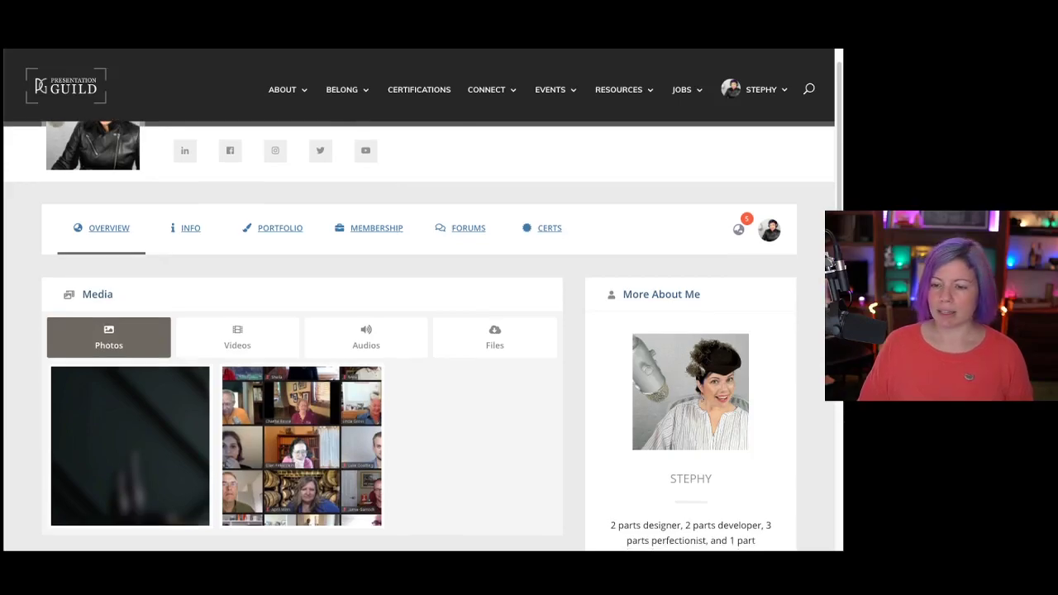
- Check the Skills widget with its new entry on the profile Overview
{"action": "scroll", "coordinate": [422, 331], "scroll_direction": "down", "scroll_amount": 1}
{"action": "scroll", "coordinate": [421, 331], "scroll_direction": "down", "scroll_amount": 4}
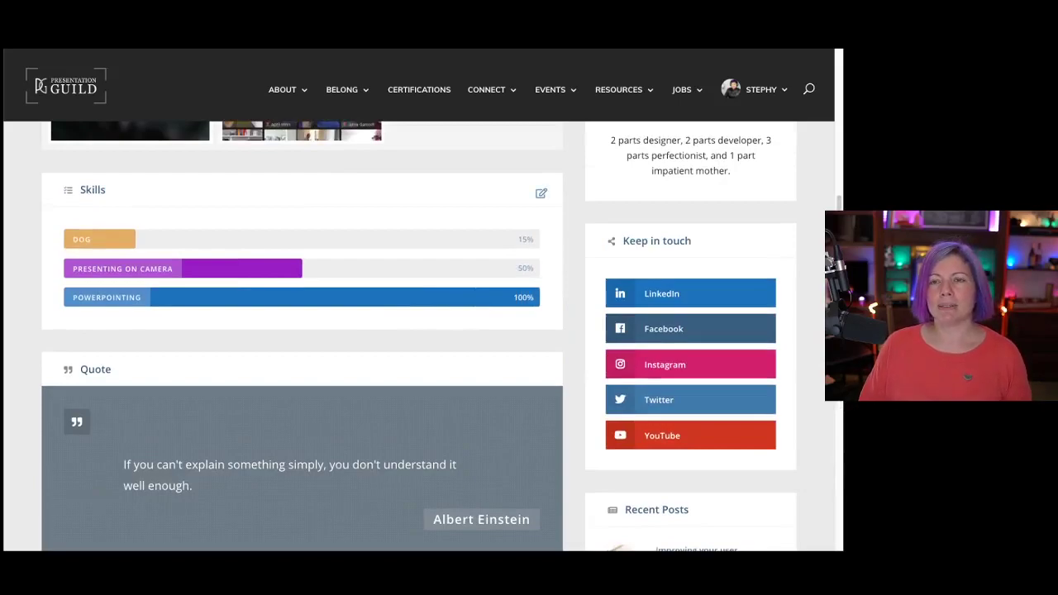
{"action": "left_click", "coordinate": [541, 192]}
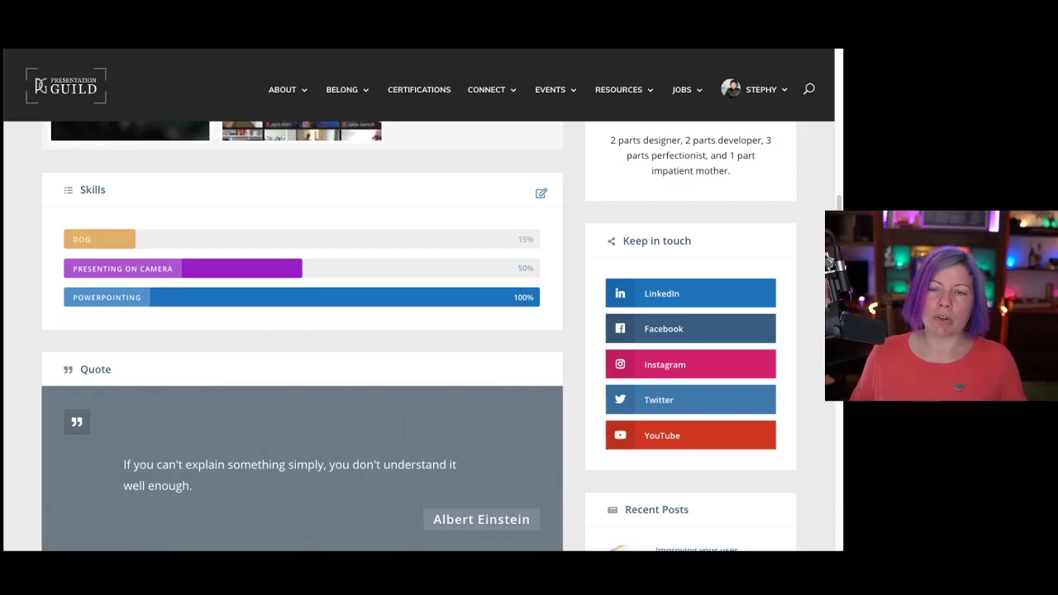
{"action": "left_click", "coordinate": [541, 192]}
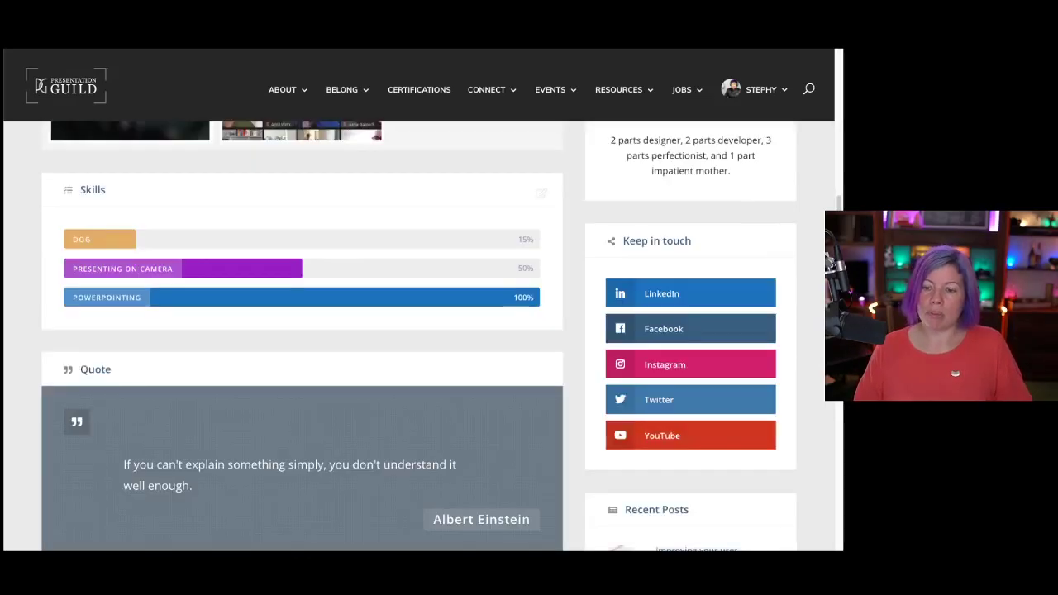
- Review the Quote, Keep in touch and Recent Posts widgets, and return to the profile header
{"action": "scroll", "coordinate": [301, 447], "scroll_direction": "down", "scroll_amount": 1}
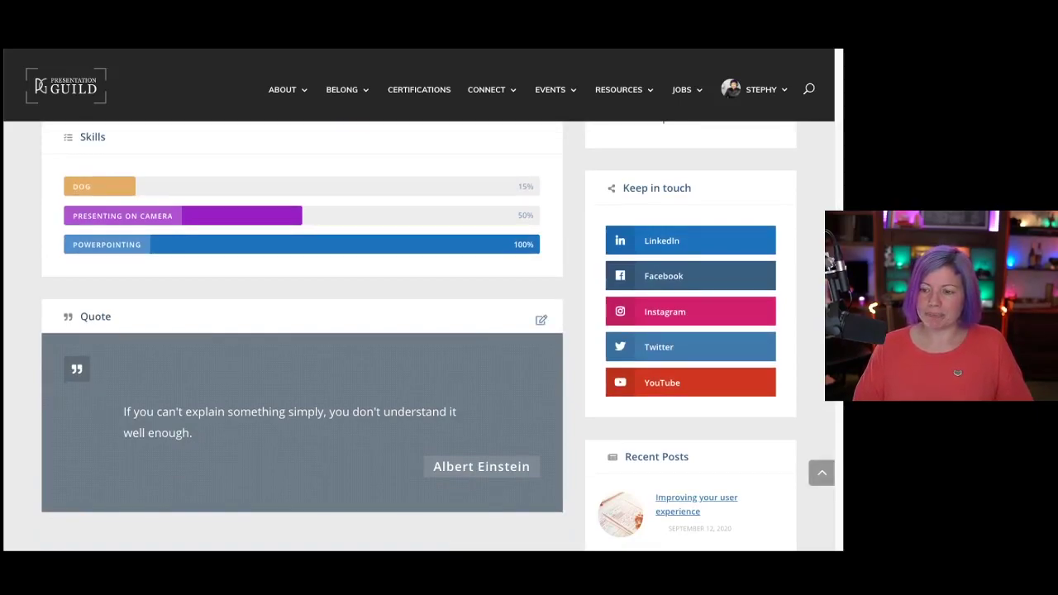
{"action": "scroll", "coordinate": [302, 422], "scroll_direction": "down", "scroll_amount": 1}
{"action": "scroll", "coordinate": [302, 372], "scroll_direction": "down", "scroll_amount": 1}
{"action": "scroll", "coordinate": [302, 372], "scroll_direction": "up", "scroll_amount": 1}
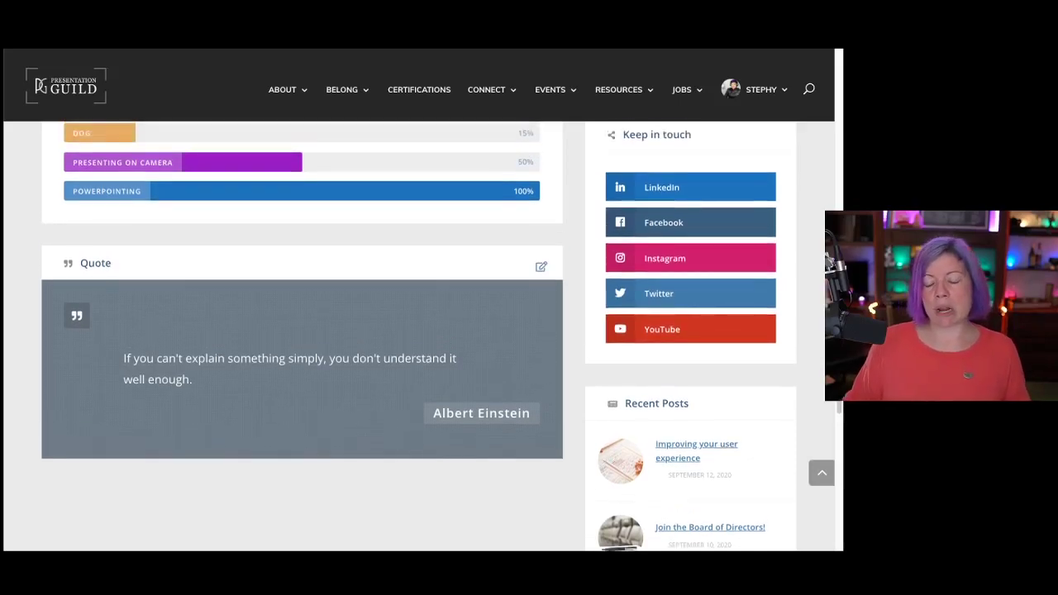
{"action": "scroll", "coordinate": [302, 372], "scroll_direction": "down", "scroll_amount": 4}
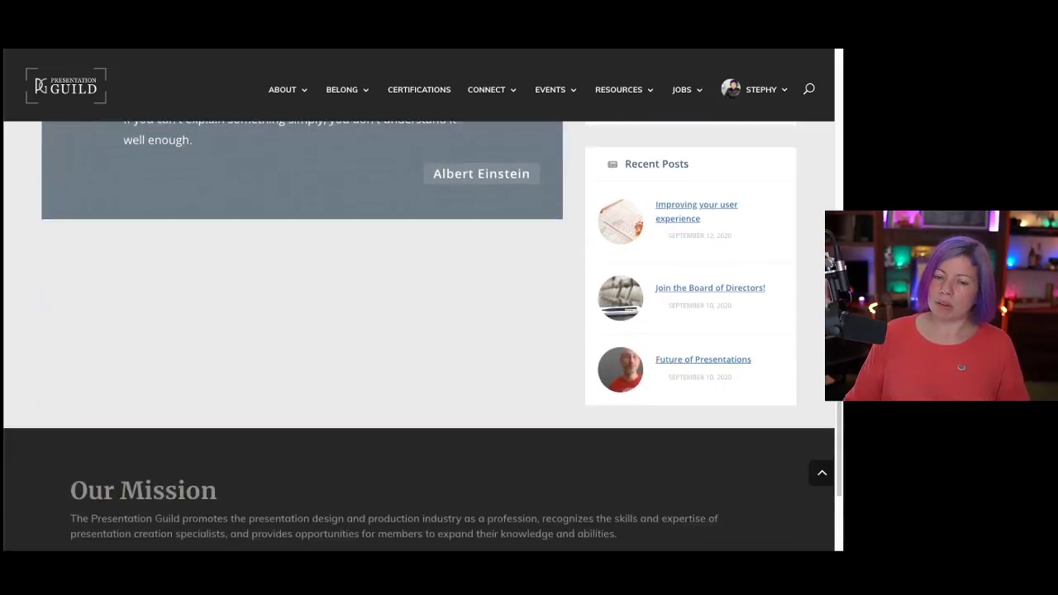
{"action": "scroll", "coordinate": [422, 333], "scroll_direction": "up", "scroll_amount": 3}
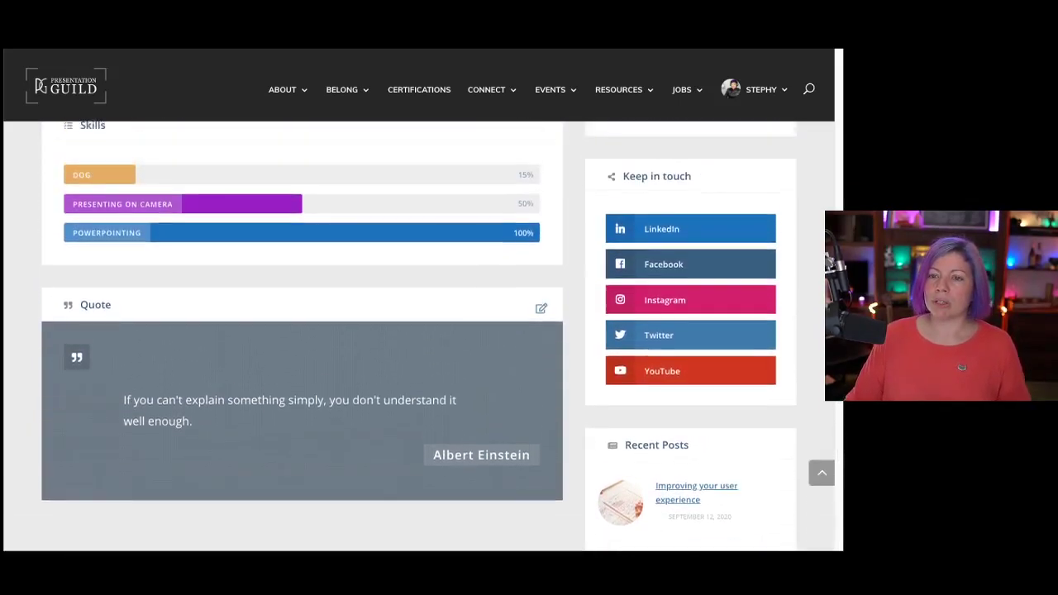
{"action": "scroll", "coordinate": [419, 331], "scroll_direction": "up", "scroll_amount": 5}
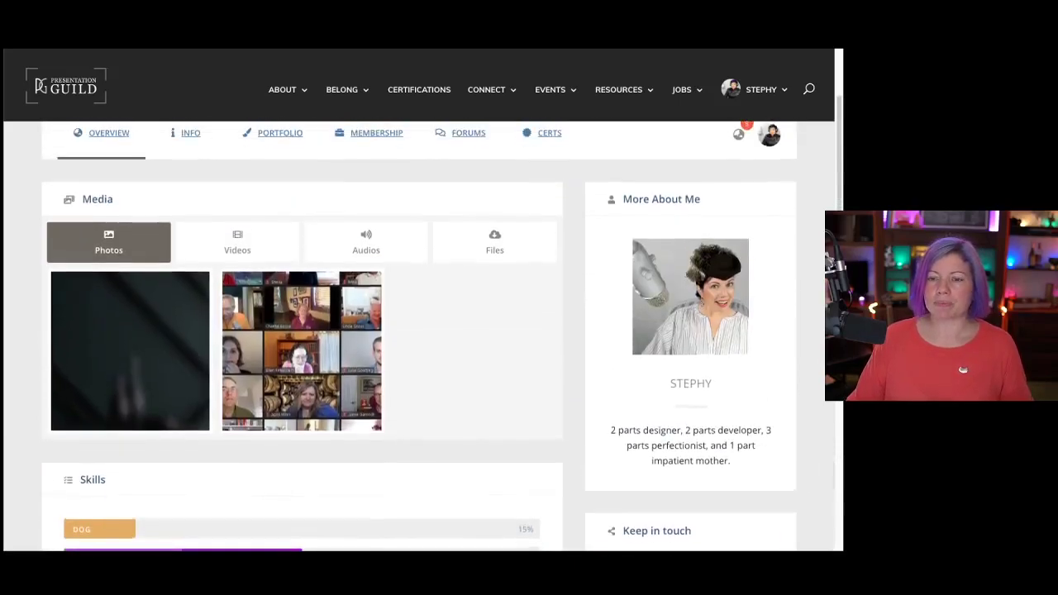
{"action": "scroll", "coordinate": [419, 331], "scroll_direction": "up", "scroll_amount": 3}
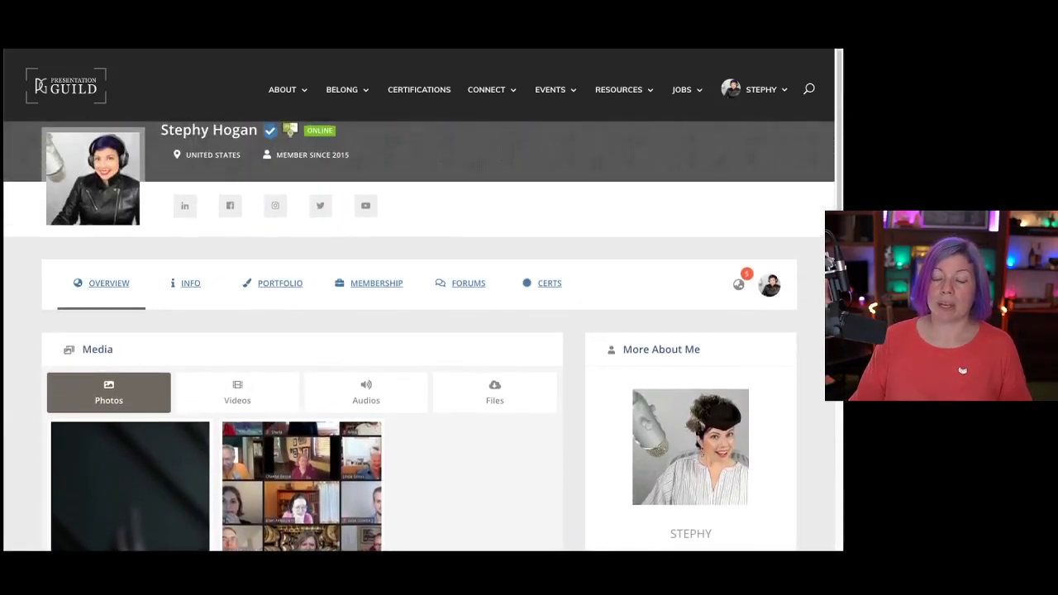
{"action": "scroll", "coordinate": [419, 331], "scroll_direction": "up", "scroll_amount": 1}
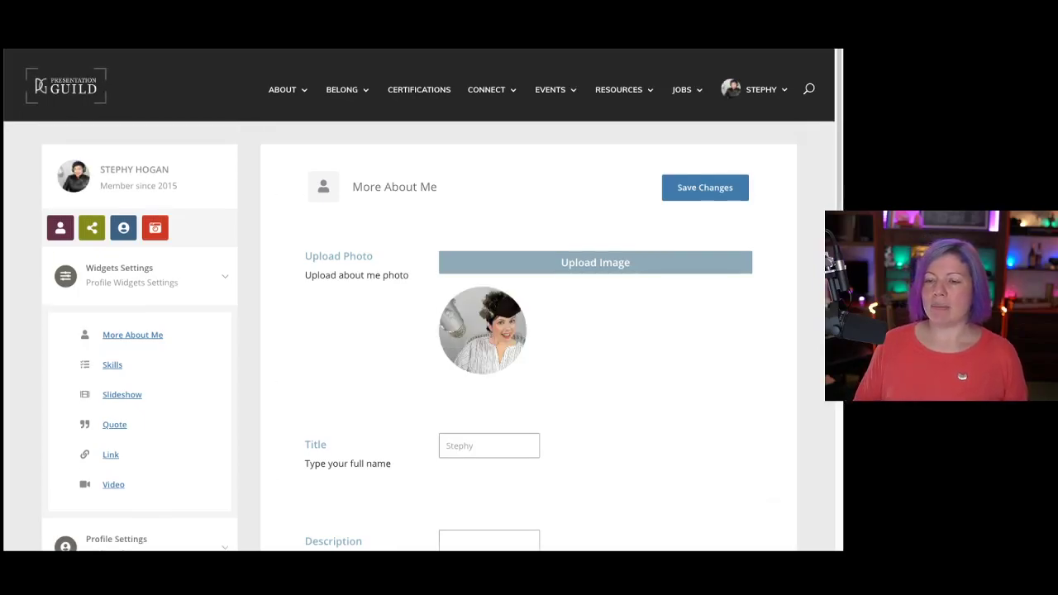
- Look over the photo, title and description fields in the More About Me widget settings
{"action": "scroll", "coordinate": [419, 336], "scroll_direction": "down", "scroll_amount": 2}
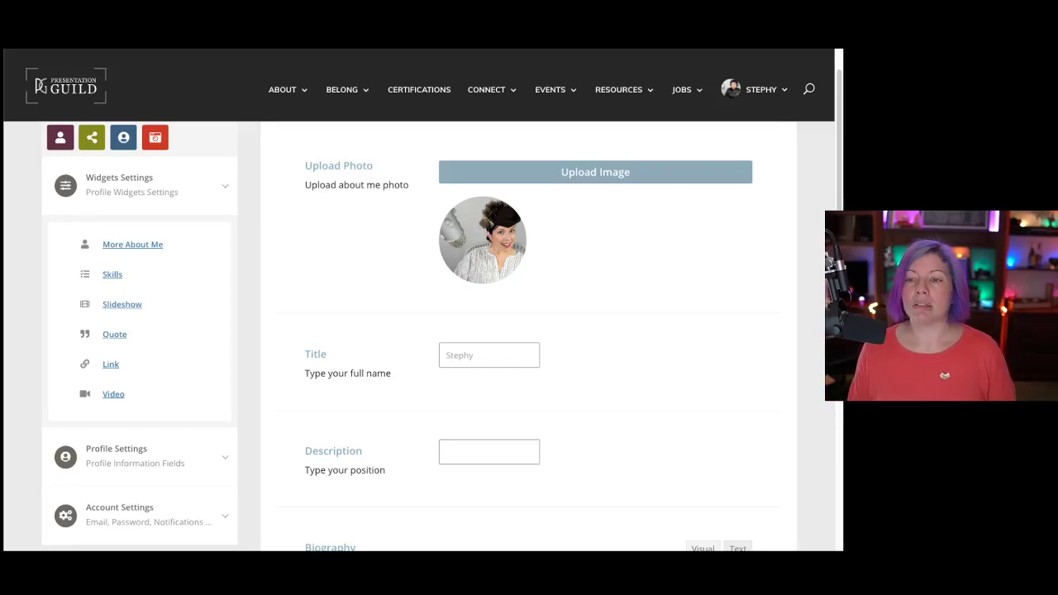
{"action": "mouse_move", "coordinate": [512, 271]}
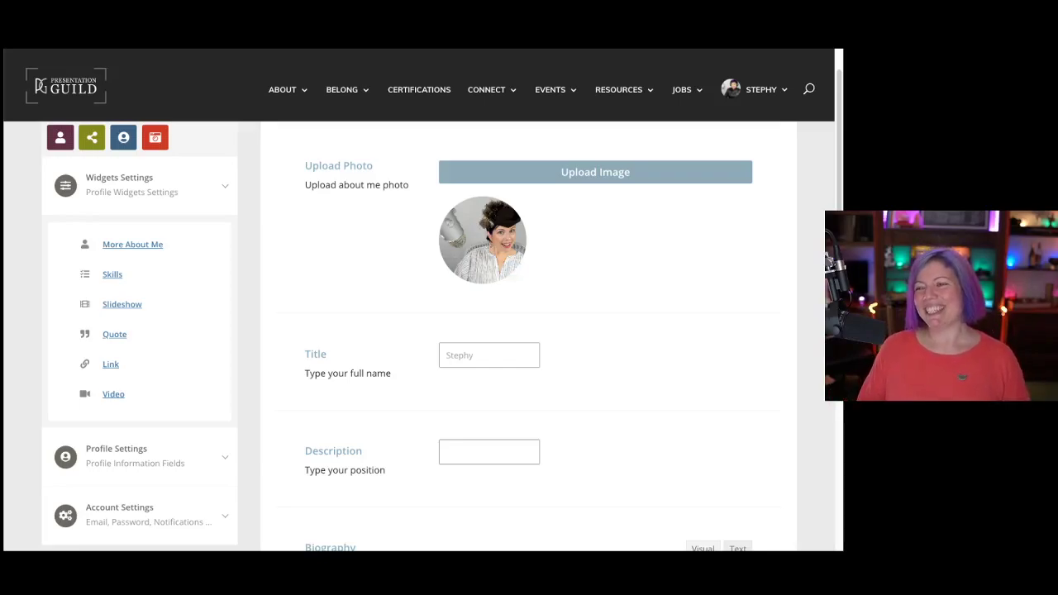
{"action": "scroll", "coordinate": [529, 331], "scroll_direction": "up", "scroll_amount": 2}
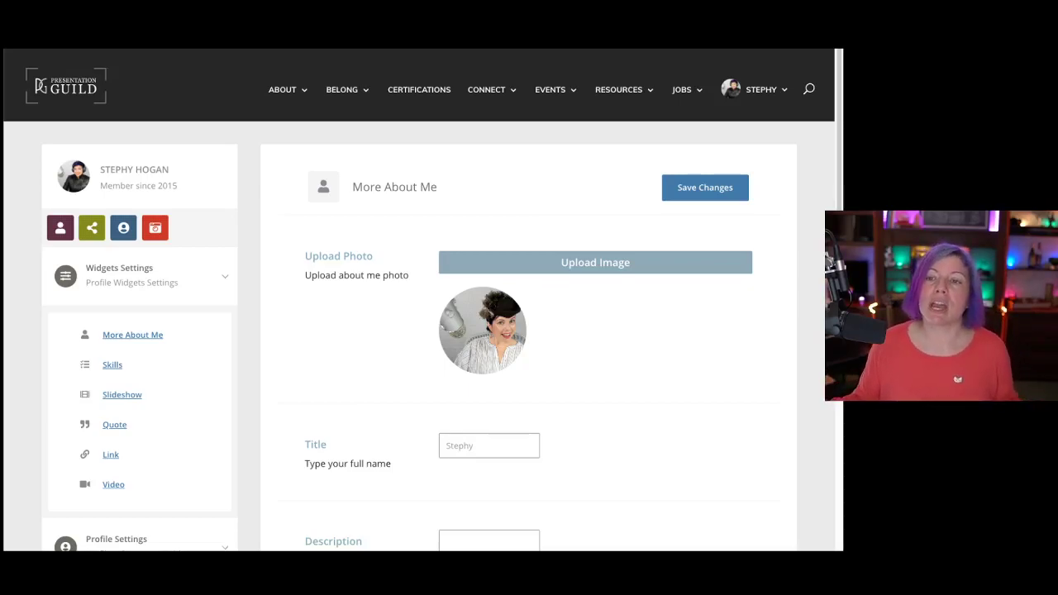
- Open the account's Privacy Settings and review the profile visibility and member directory options
{"action": "mouse_move", "coordinate": [754, 89]}
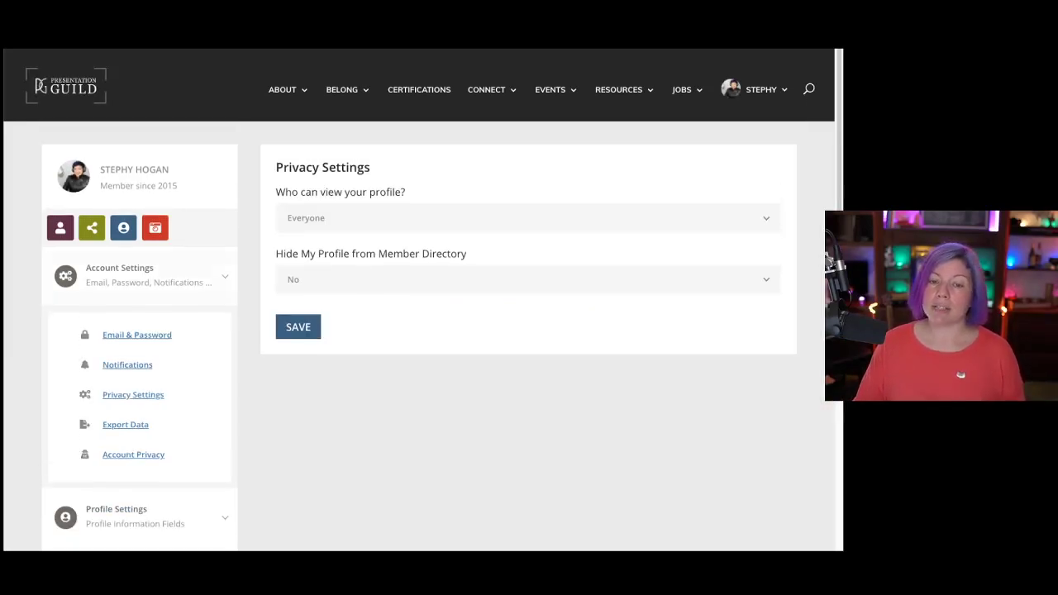
{"action": "scroll", "coordinate": [424, 331], "scroll_direction": "down", "scroll_amount": 1}
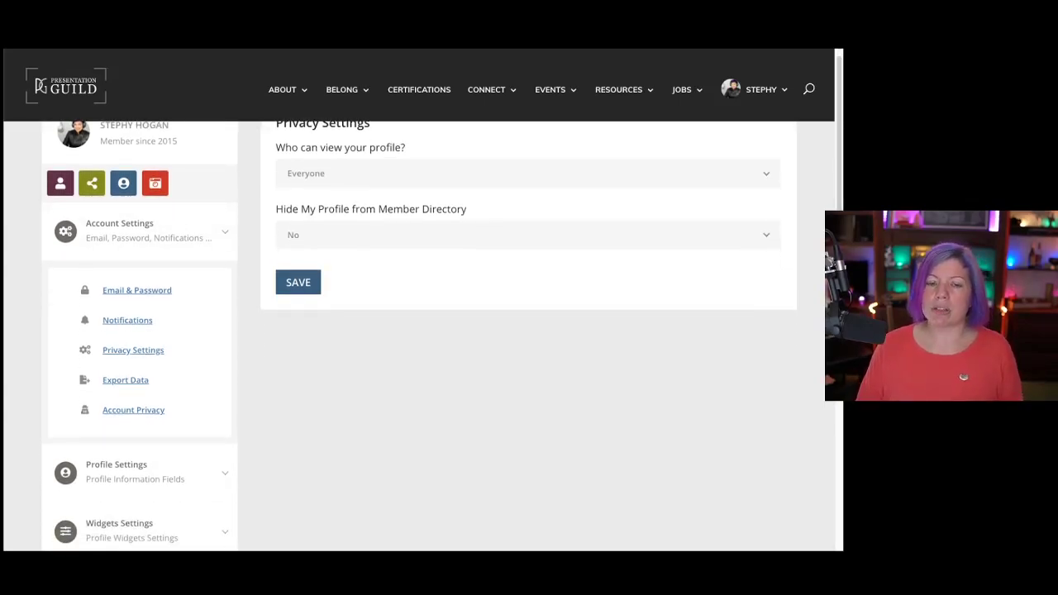
{"action": "scroll", "coordinate": [423, 331], "scroll_direction": "up", "scroll_amount": 1}
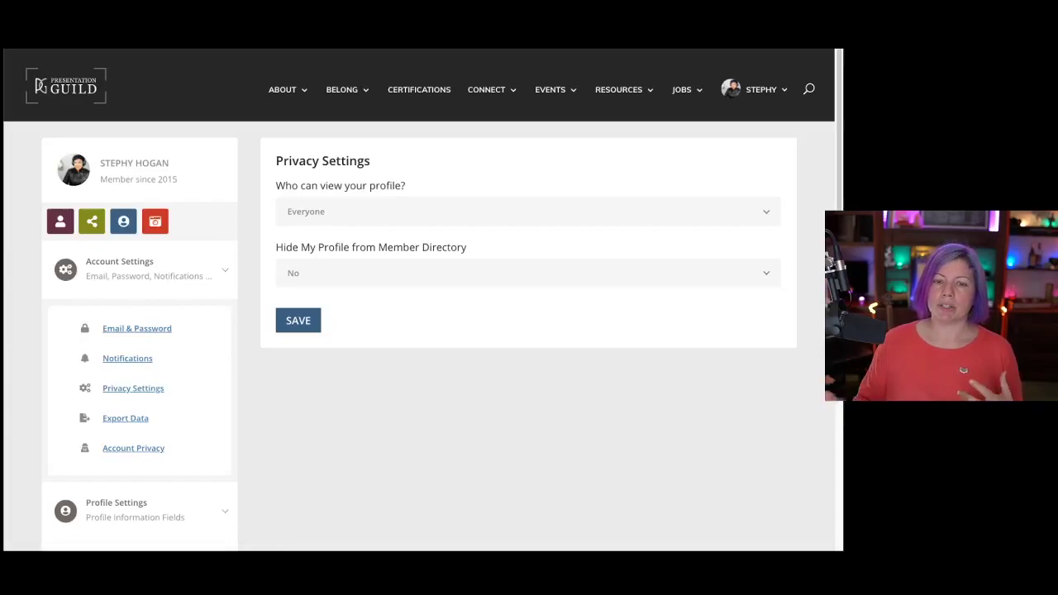
{"action": "scroll", "coordinate": [413, 330], "scroll_direction": "down", "scroll_amount": 1}
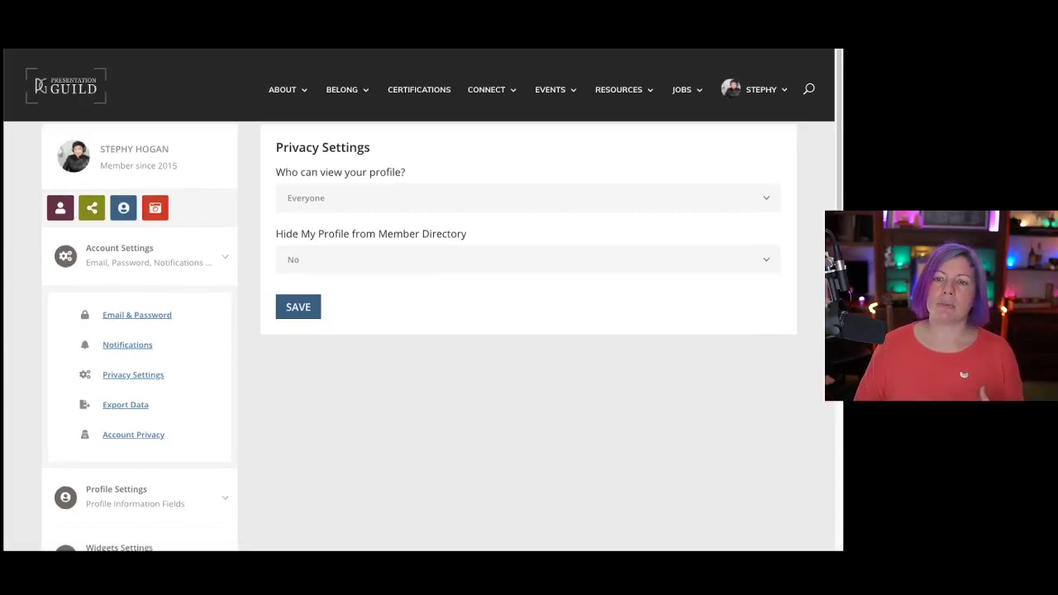
{"action": "scroll", "coordinate": [419, 338], "scroll_direction": "up", "scroll_amount": 1}
- Inspect the choices for who can view the profile and for hiding it from the Member Directory, keeping Everyone and No
{"action": "left_click", "coordinate": [529, 217]}
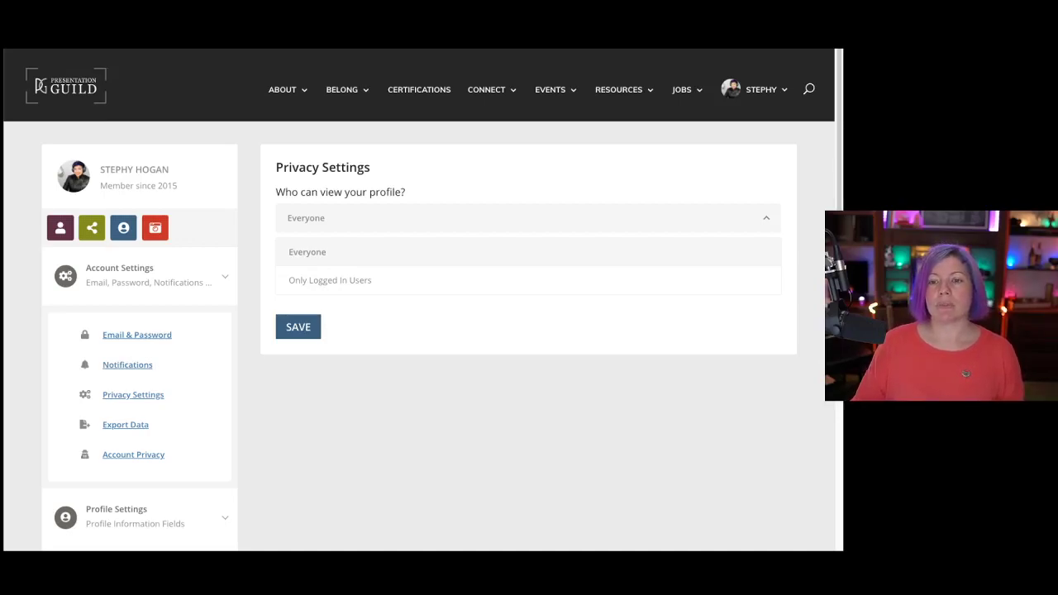
{"action": "key", "text": "Escape"}
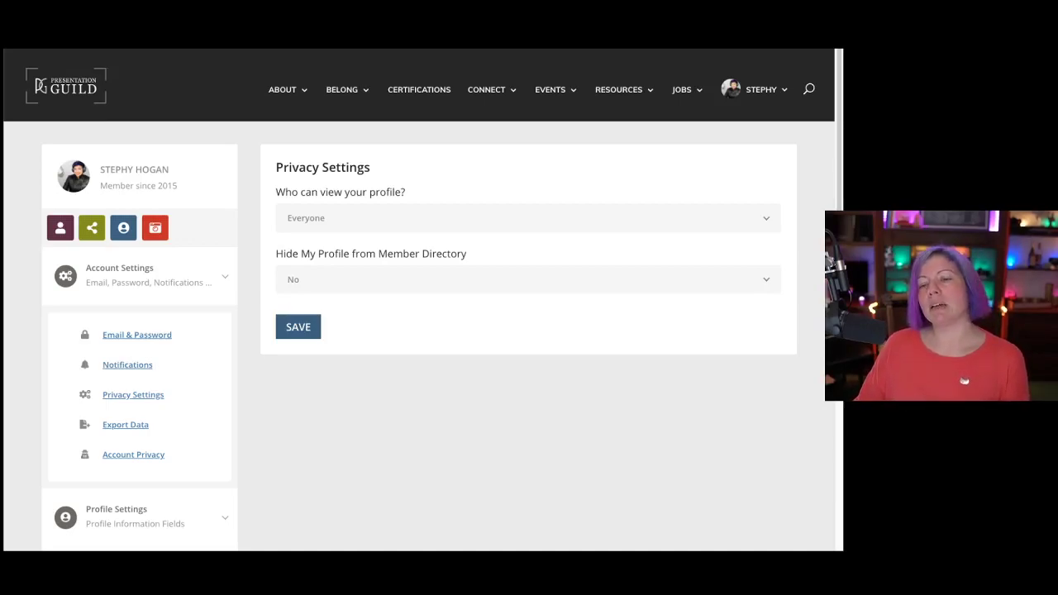
{"action": "left_click", "coordinate": [529, 279]}
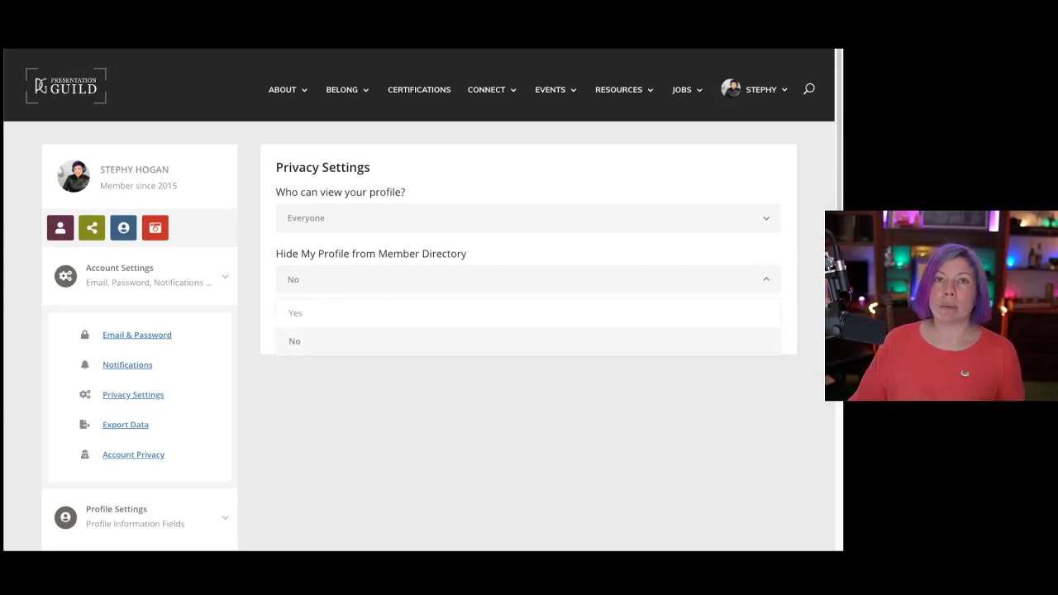
{"action": "left_click", "coordinate": [294, 341]}
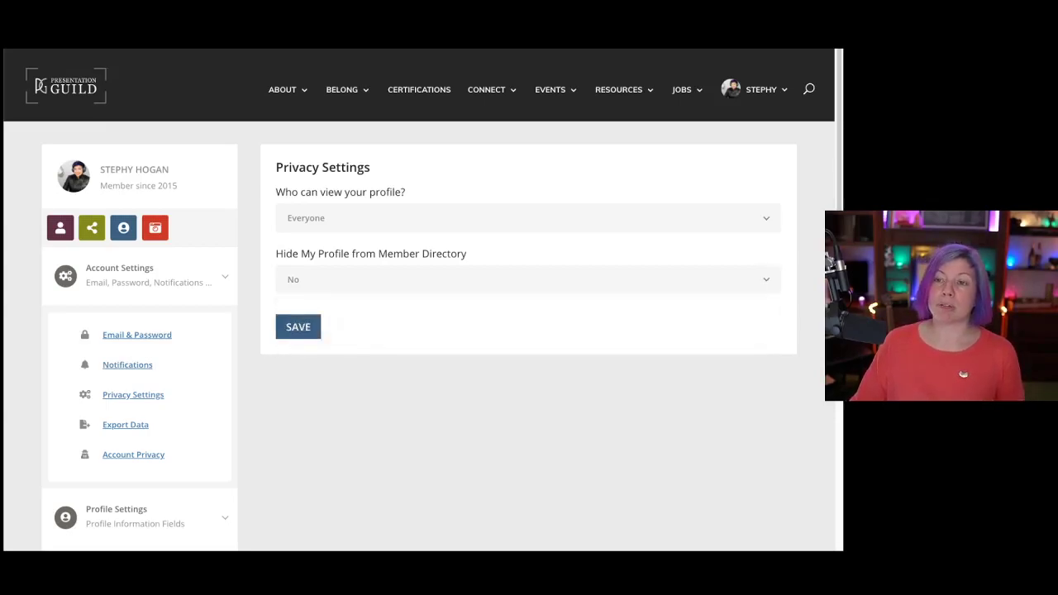
- Open the member directory and browse the member cards on its first page down to the page navigation
{"action": "mouse_move", "coordinate": [487, 89]}
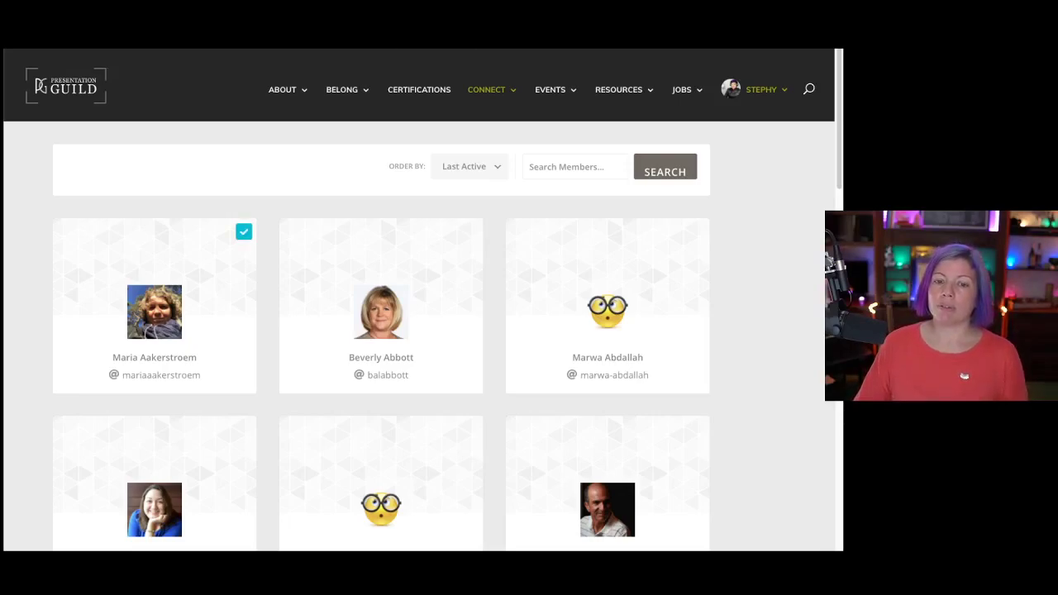
{"action": "scroll", "coordinate": [447, 337], "scroll_direction": "down", "scroll_amount": 1}
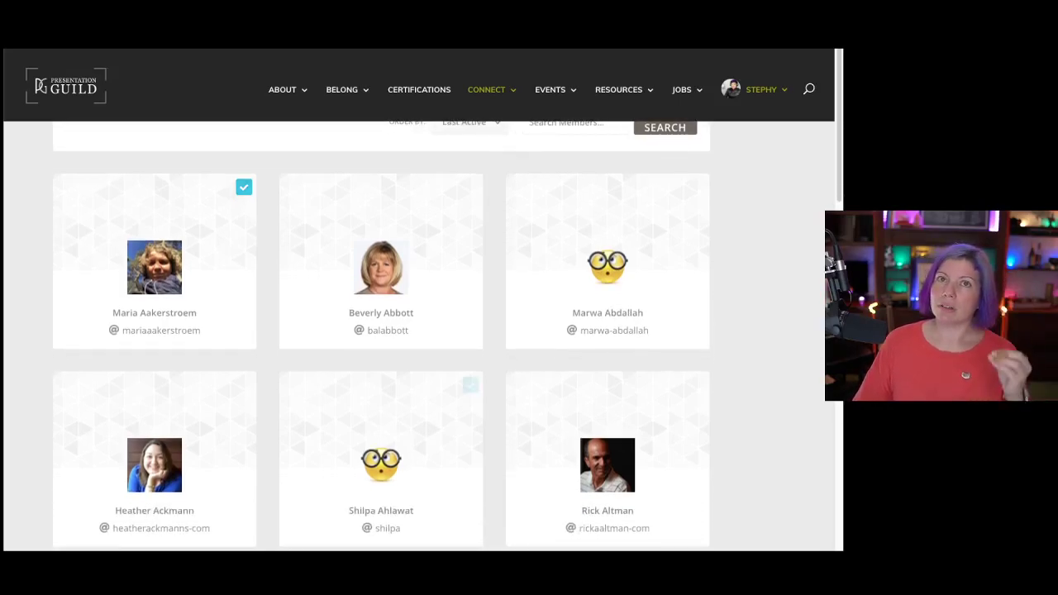
{"action": "scroll", "coordinate": [381, 347], "scroll_direction": "down", "scroll_amount": 1}
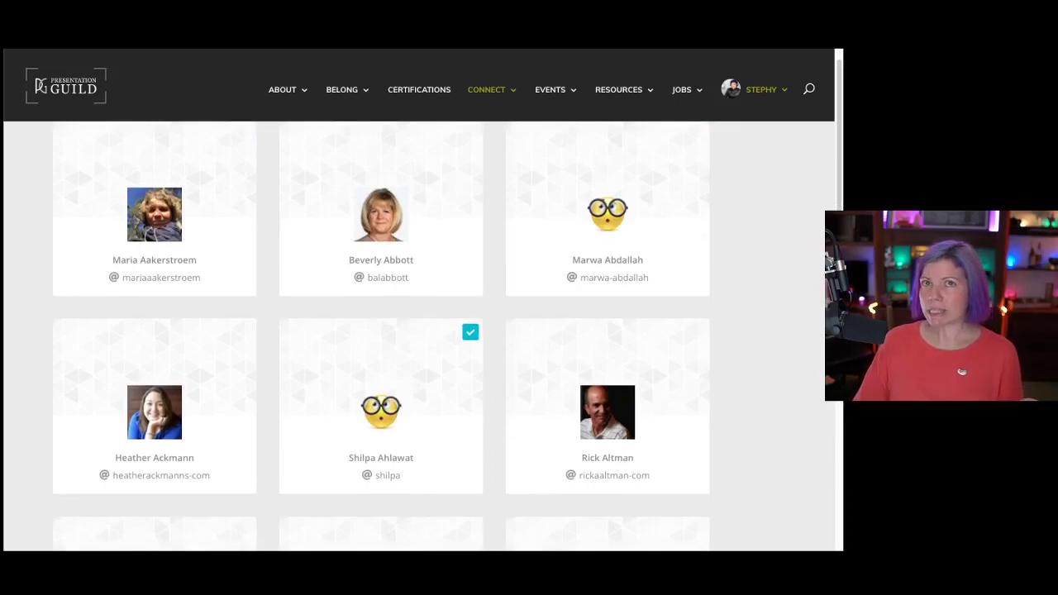
{"action": "scroll", "coordinate": [382, 348], "scroll_direction": "down", "scroll_amount": 1}
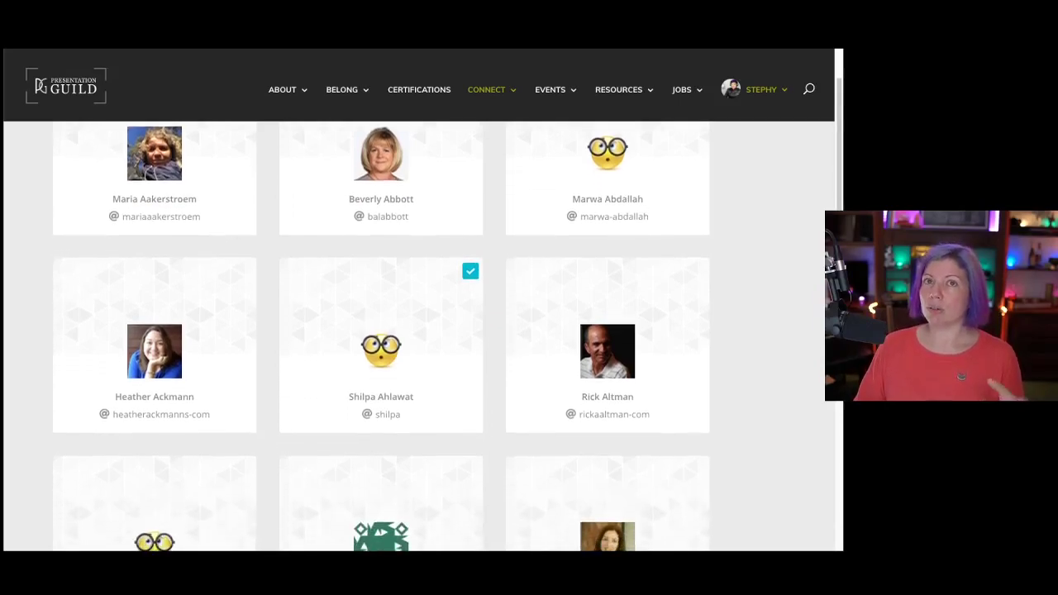
{"action": "left_click", "coordinate": [155, 347]}
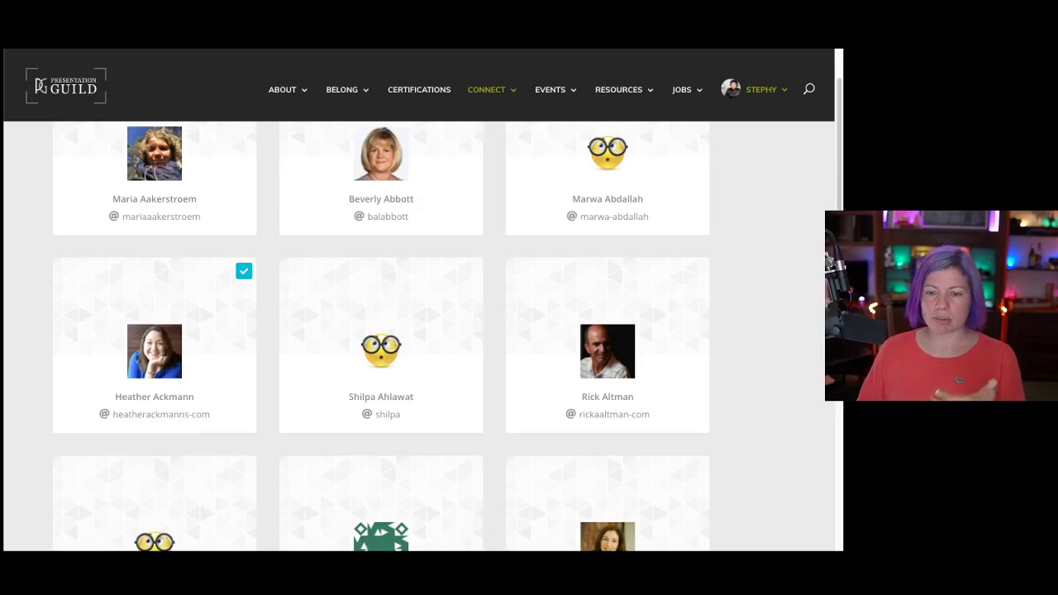
{"action": "scroll", "coordinate": [381, 336], "scroll_direction": "down", "scroll_amount": 1}
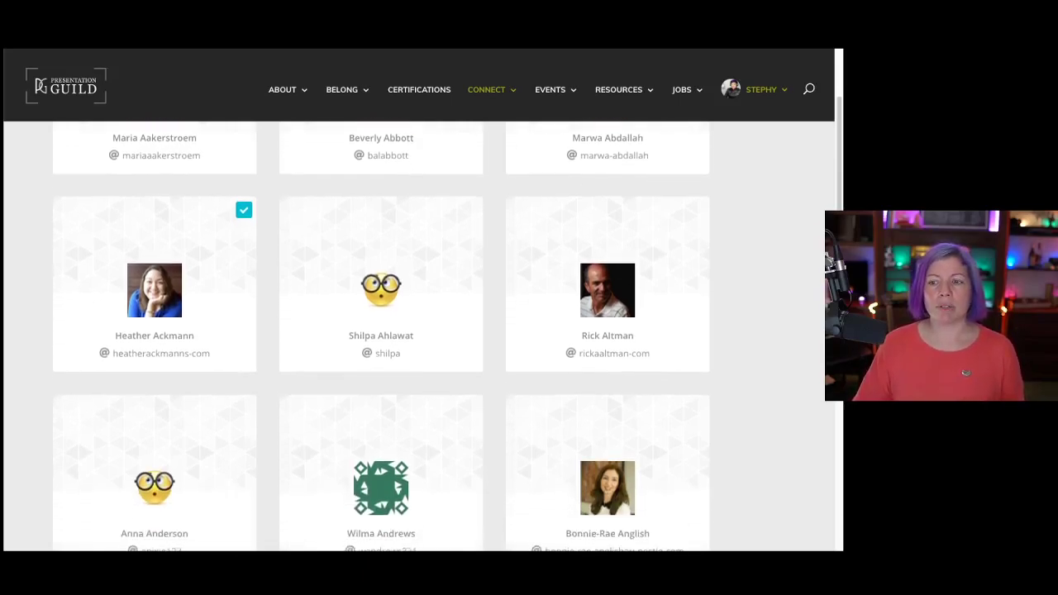
{"action": "scroll", "coordinate": [381, 347], "scroll_direction": "down", "scroll_amount": 1}
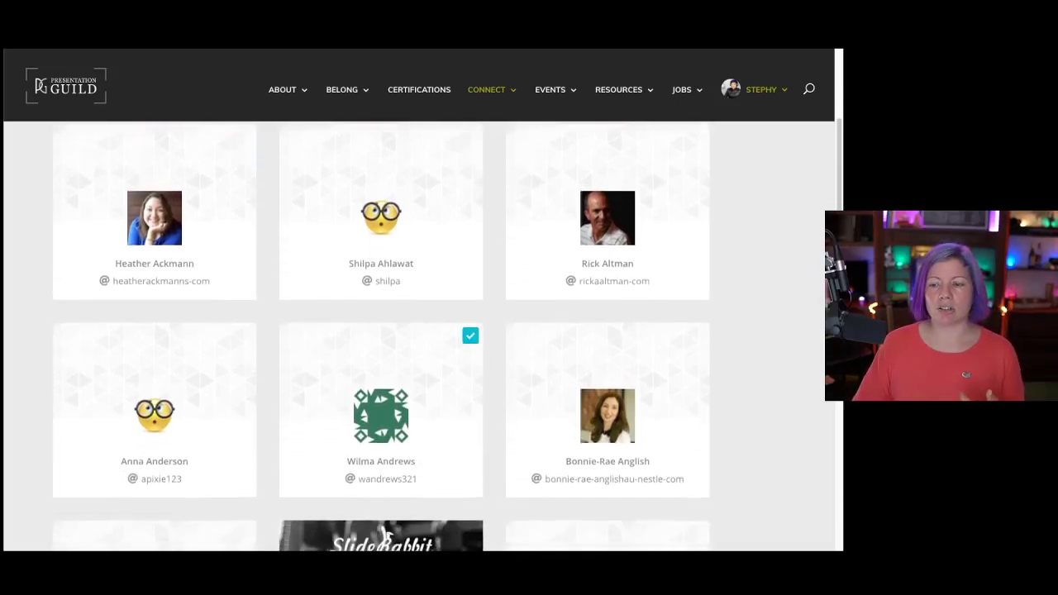
{"action": "scroll", "coordinate": [381, 347], "scroll_direction": "down", "scroll_amount": 2}
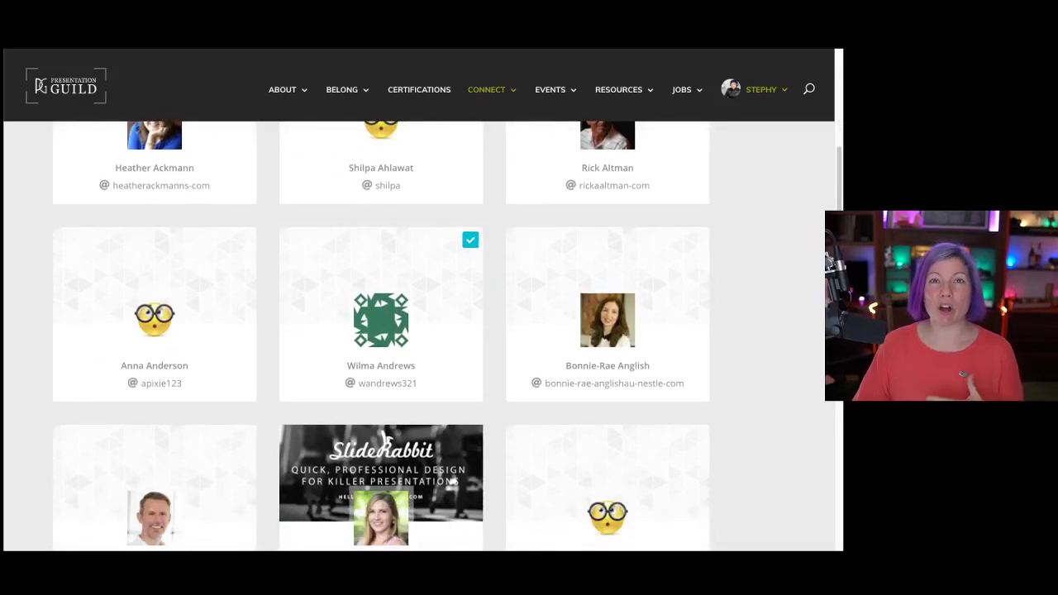
{"action": "scroll", "coordinate": [381, 347], "scroll_direction": "down", "scroll_amount": 2}
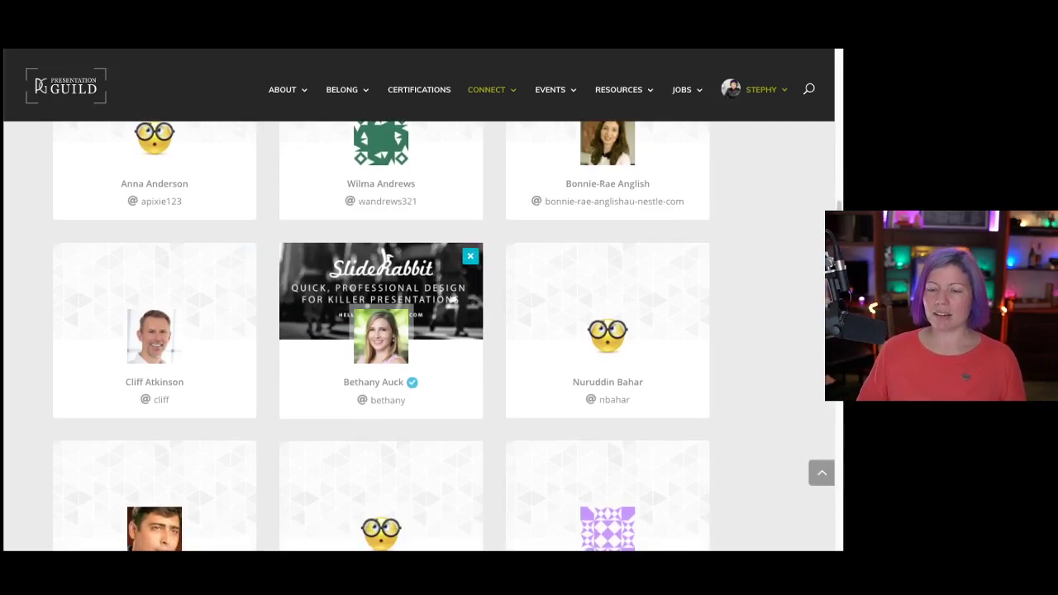
{"action": "scroll", "coordinate": [381, 336], "scroll_direction": "down", "scroll_amount": 3}
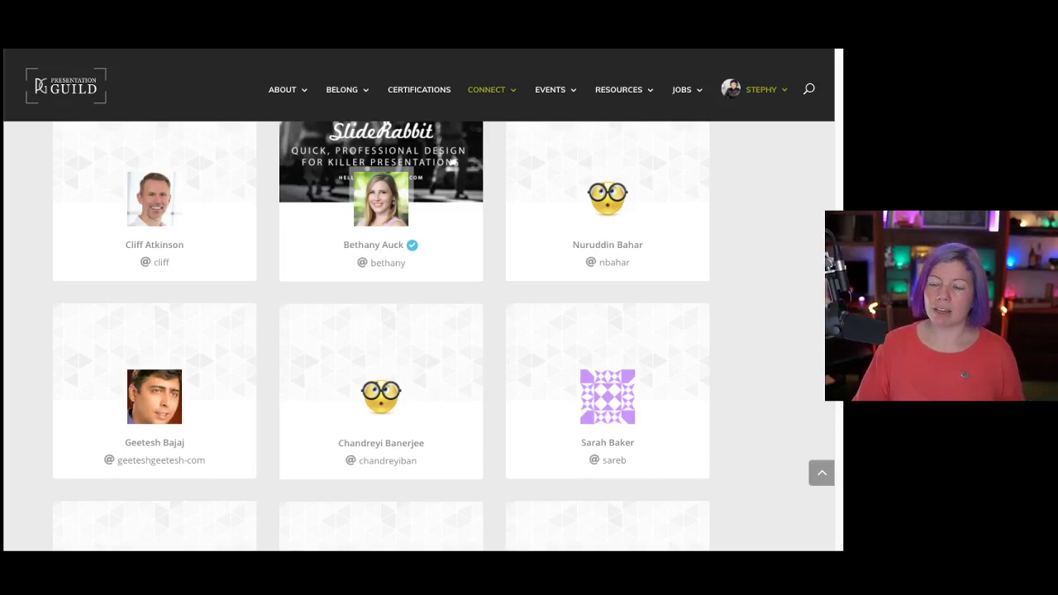
{"action": "scroll", "coordinate": [381, 335], "scroll_direction": "down", "scroll_amount": 2}
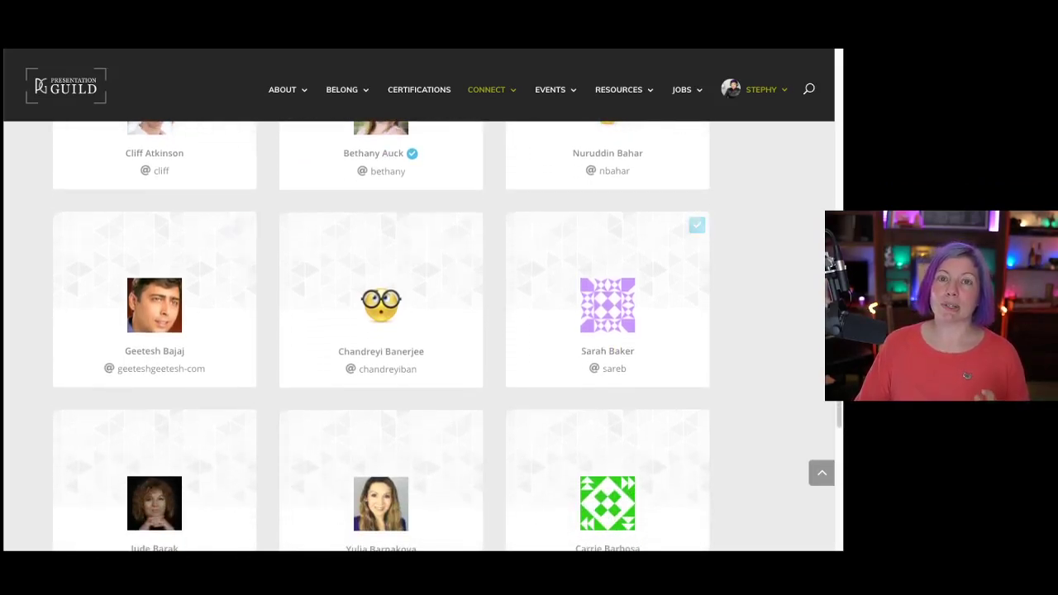
{"action": "scroll", "coordinate": [608, 298], "scroll_direction": "down", "scroll_amount": 1}
{"action": "scroll", "coordinate": [381, 336], "scroll_direction": "down", "scroll_amount": 3}
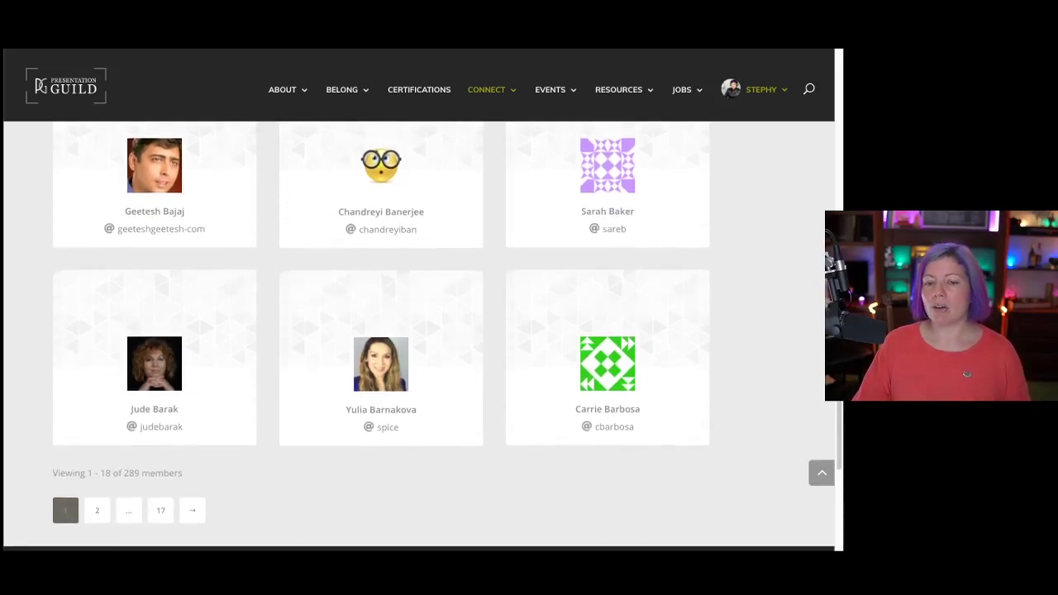
- Search the member directory for the account holder's first name and look over the certification badge on the matching member card
{"action": "scroll", "coordinate": [381, 336], "scroll_direction": "up", "scroll_amount": 10}
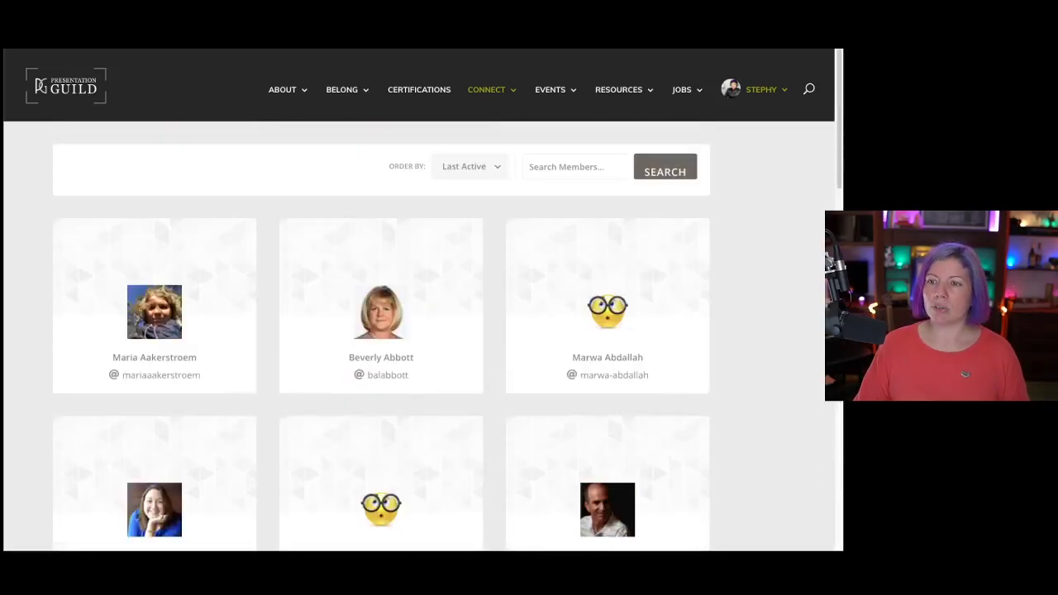
{"action": "left_click", "coordinate": [574, 167]}
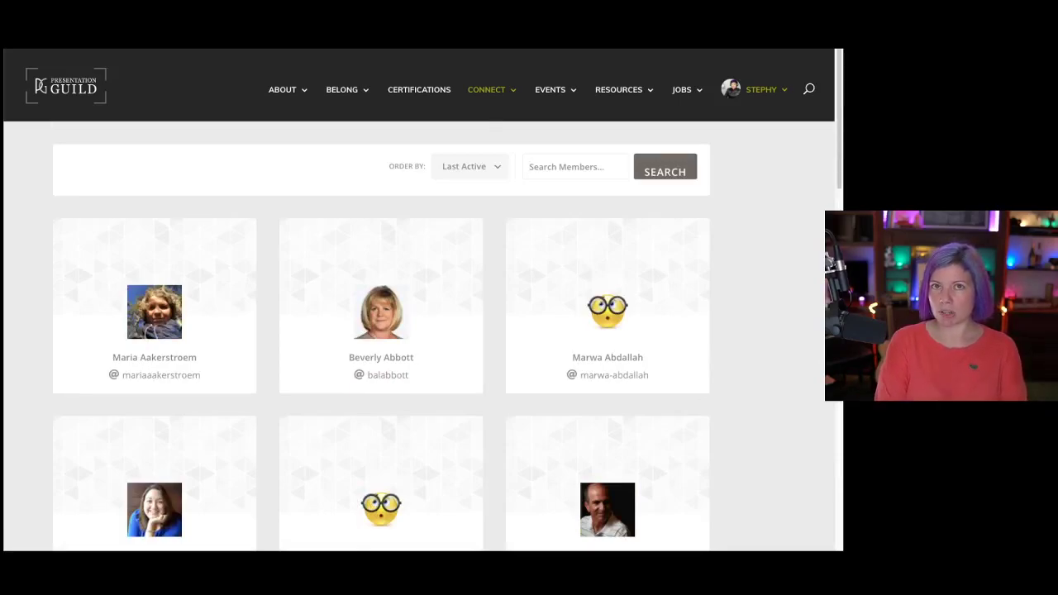
{"action": "type", "text": "stephy"}
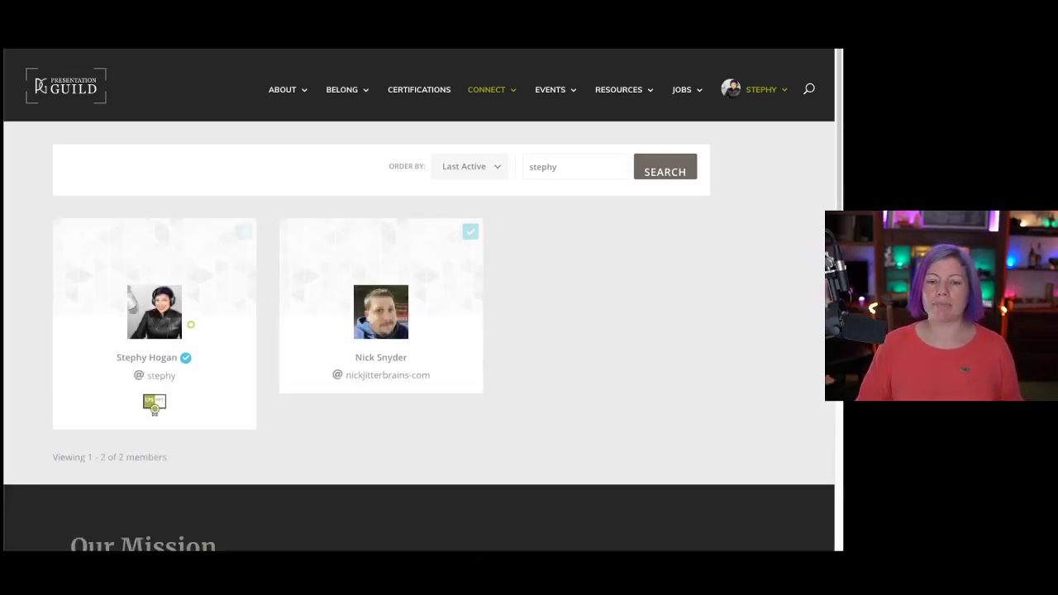
{"action": "mouse_move", "coordinate": [154, 403]}
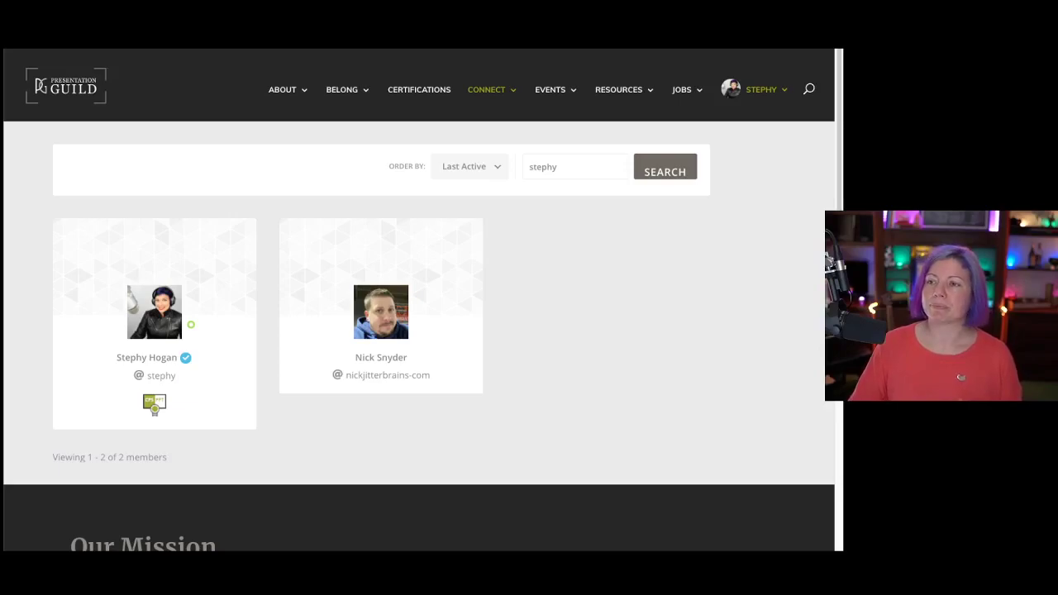
- Open My Membership from the account options and review the subscription and payment records with their invoice downloads
{"action": "mouse_move", "coordinate": [756, 89]}
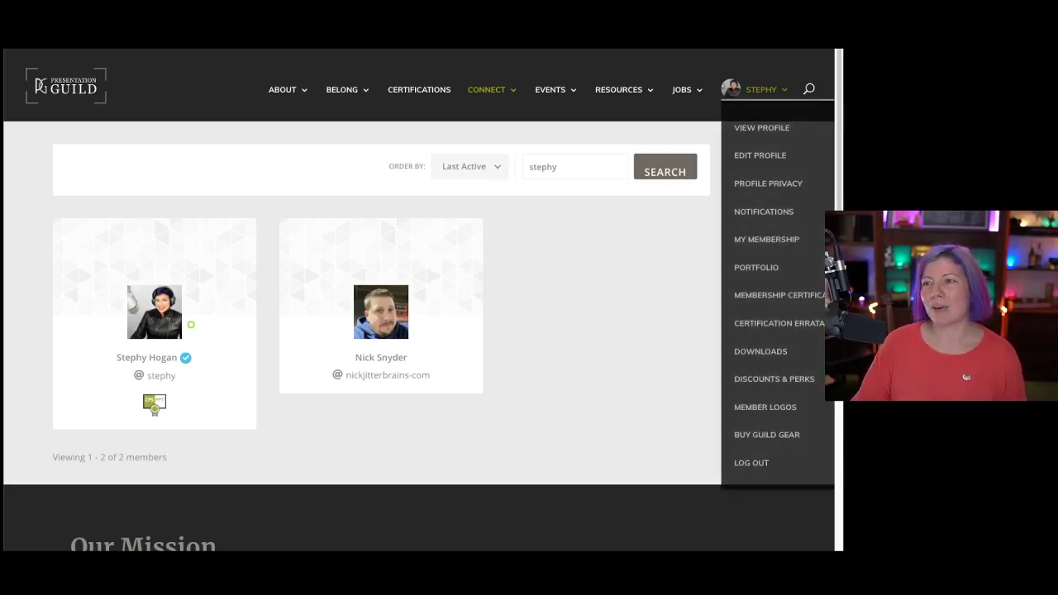
{"action": "mouse_move", "coordinate": [769, 51]}
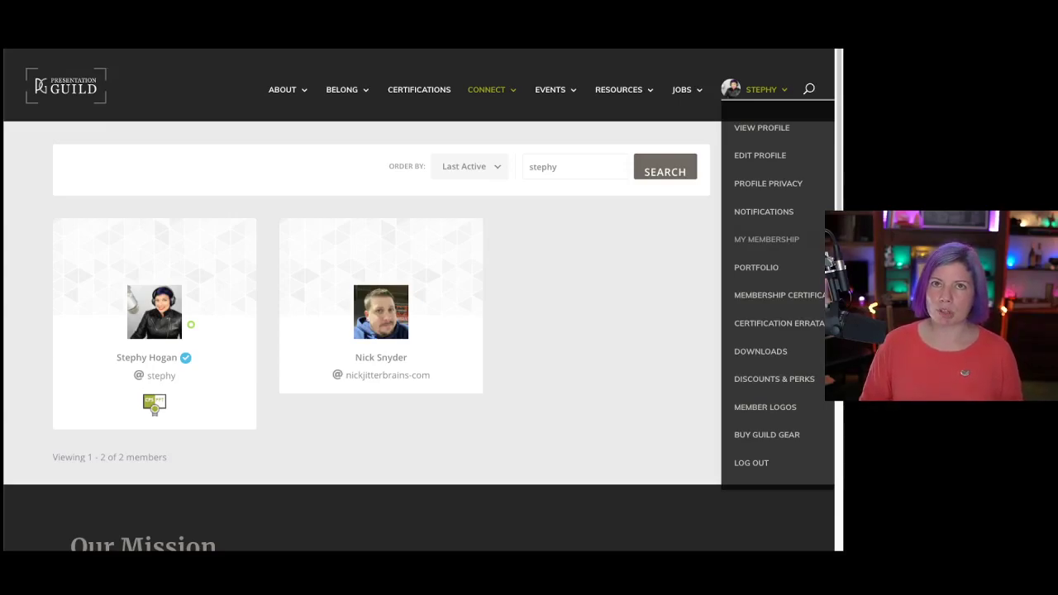
{"action": "left_click", "coordinate": [767, 239]}
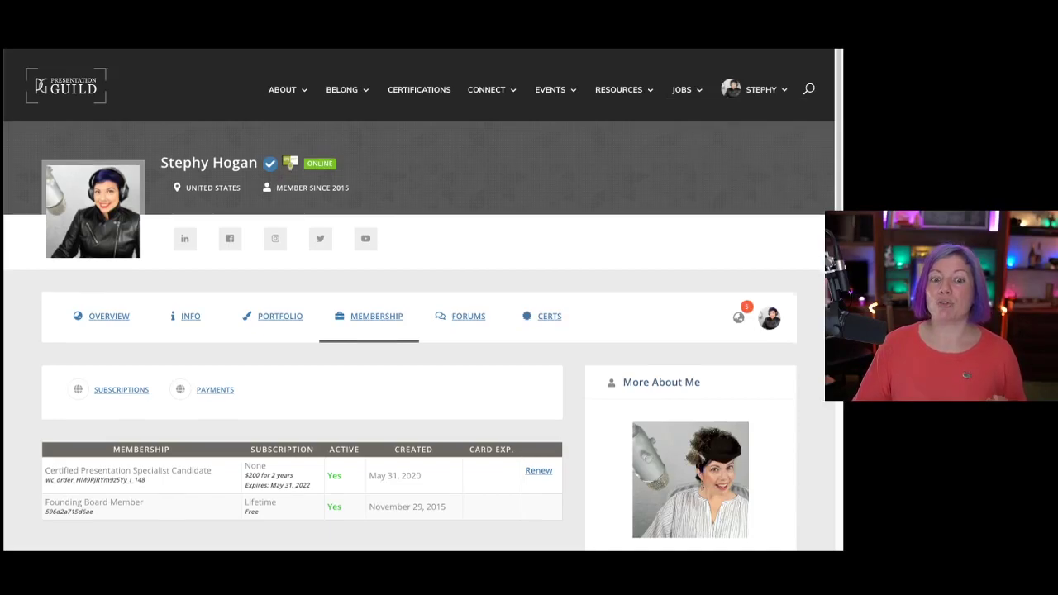
{"action": "scroll", "coordinate": [420, 331], "scroll_direction": "down", "scroll_amount": 1}
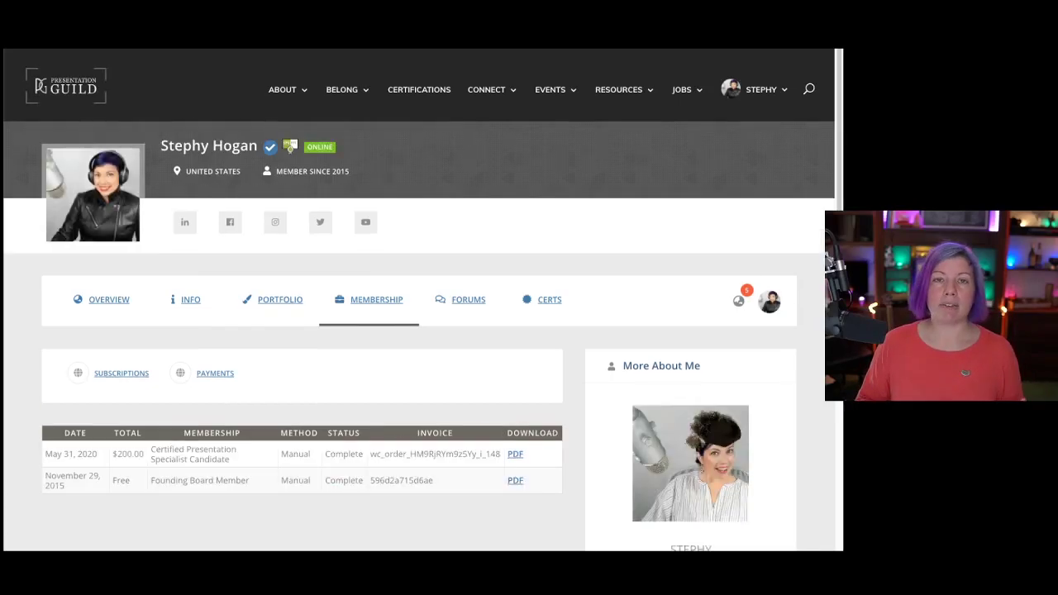
{"action": "scroll", "coordinate": [419, 331], "scroll_direction": "up", "scroll_amount": 1}
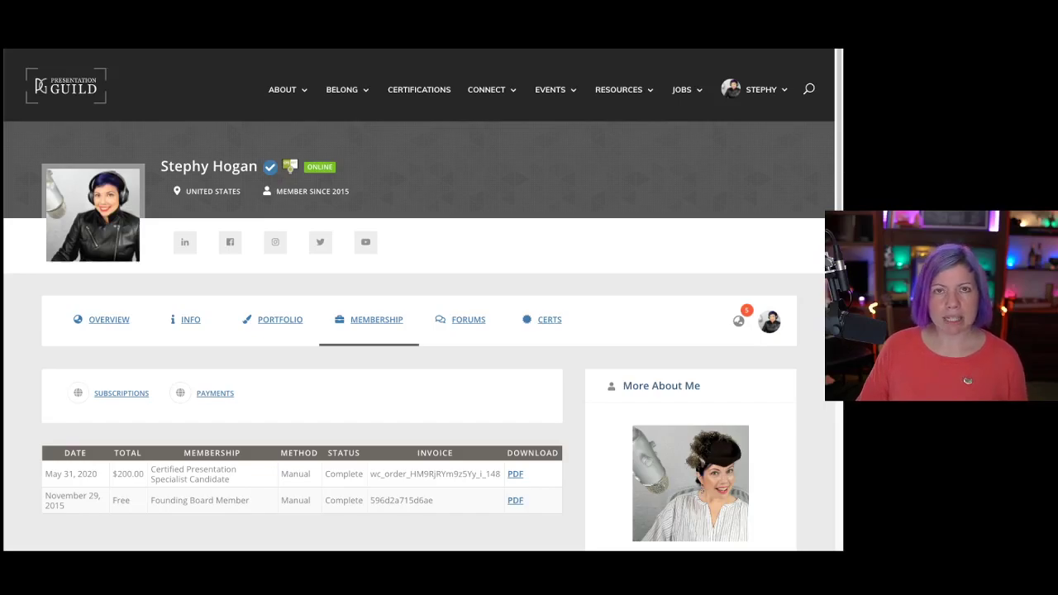
{"action": "scroll", "coordinate": [419, 345], "scroll_direction": "down", "scroll_amount": 2}
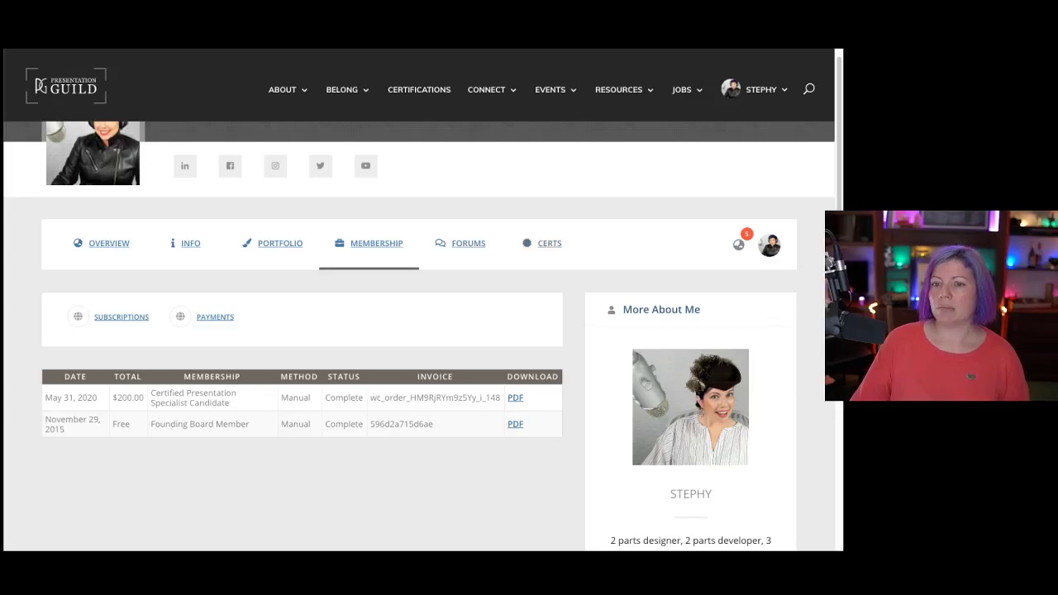
- Open the account's Portfolio and review the Sketchnotes and Sketches projects with their view, upload and delete options
{"action": "mouse_move", "coordinate": [756, 90]}
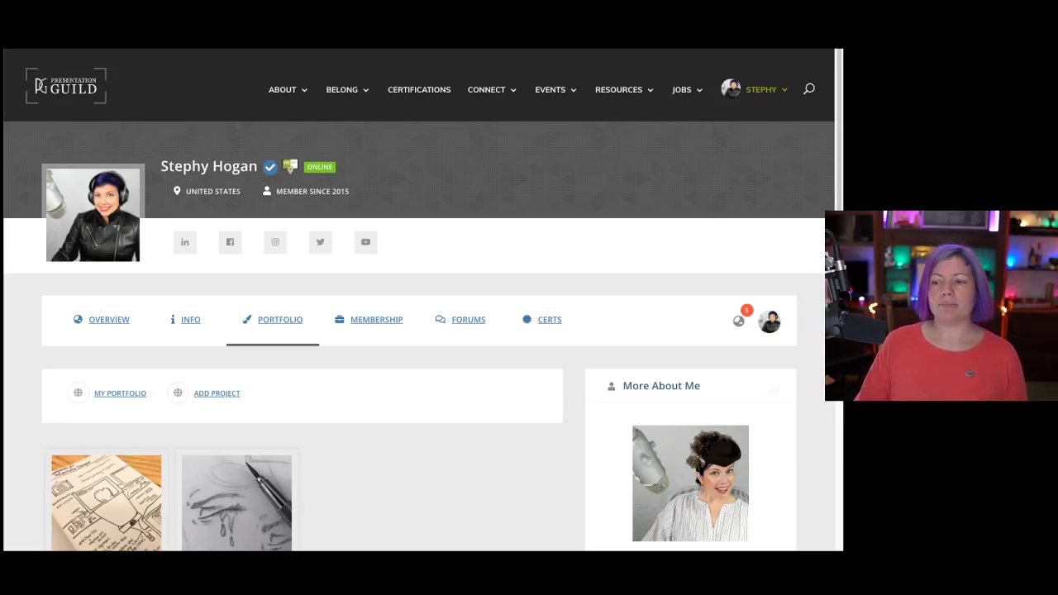
{"action": "scroll", "coordinate": [421, 346], "scroll_direction": "down", "scroll_amount": 3}
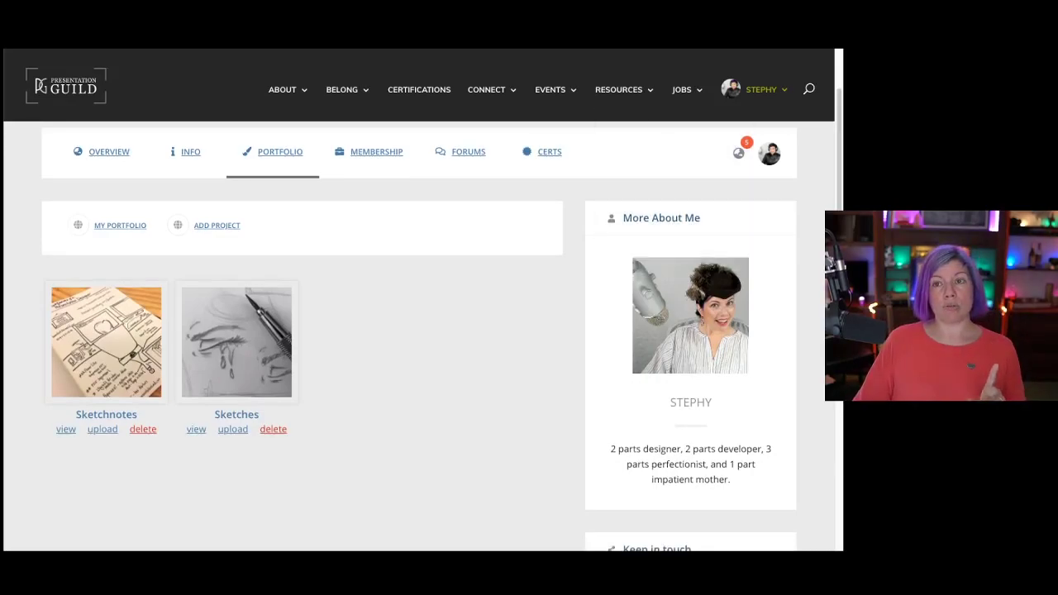
{"action": "mouse_move", "coordinate": [486, 89]}
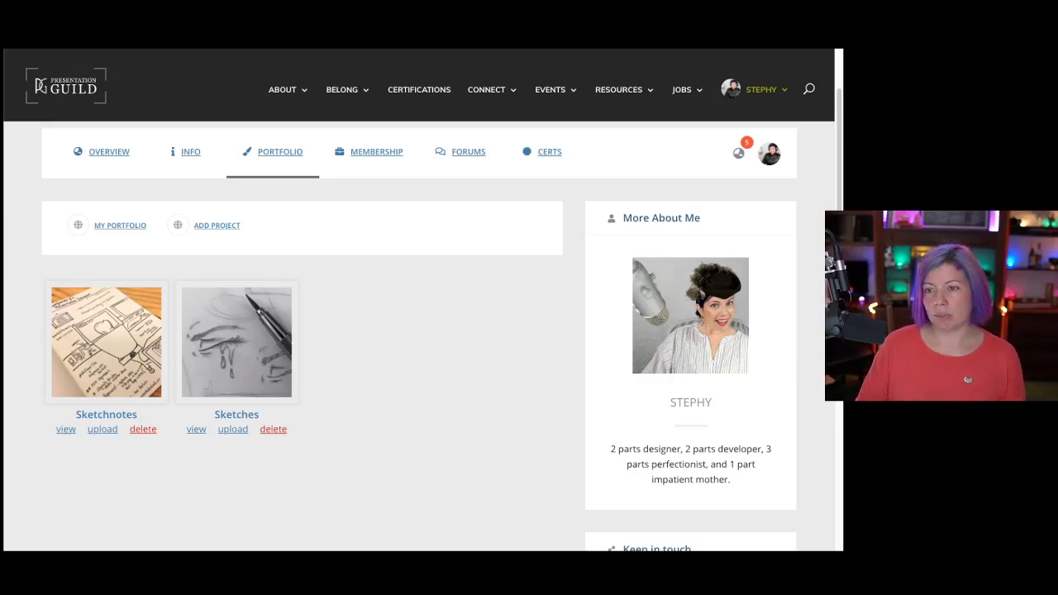
{"action": "mouse_move", "coordinate": [731, 89]}
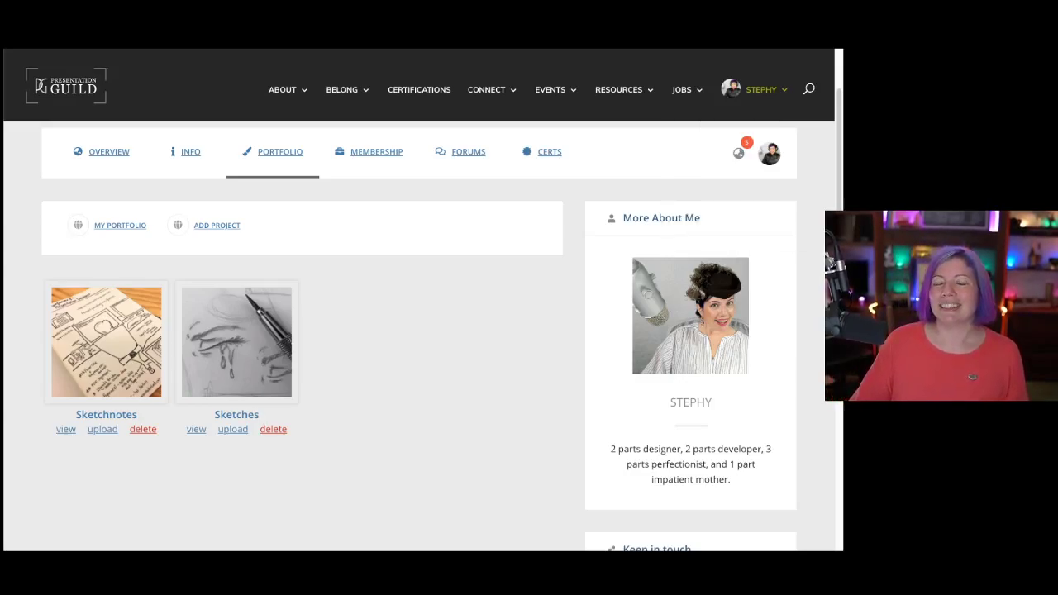
- Open the page on next steps in the certification process and review its study reference, practice test and exam sections
{"action": "mouse_move", "coordinate": [754, 89]}
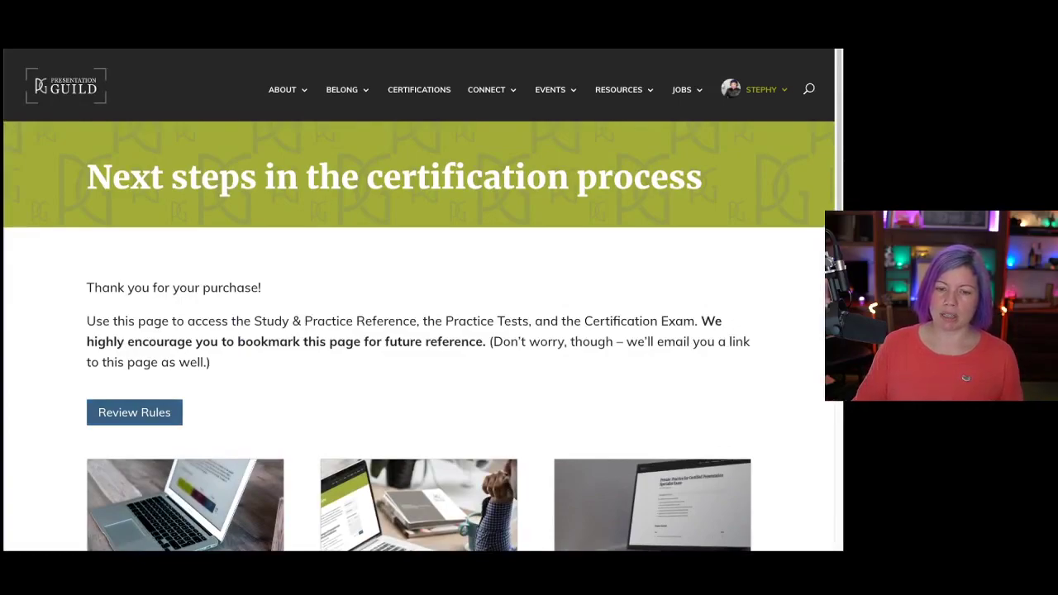
{"action": "scroll", "coordinate": [419, 331], "scroll_direction": "down", "scroll_amount": 5}
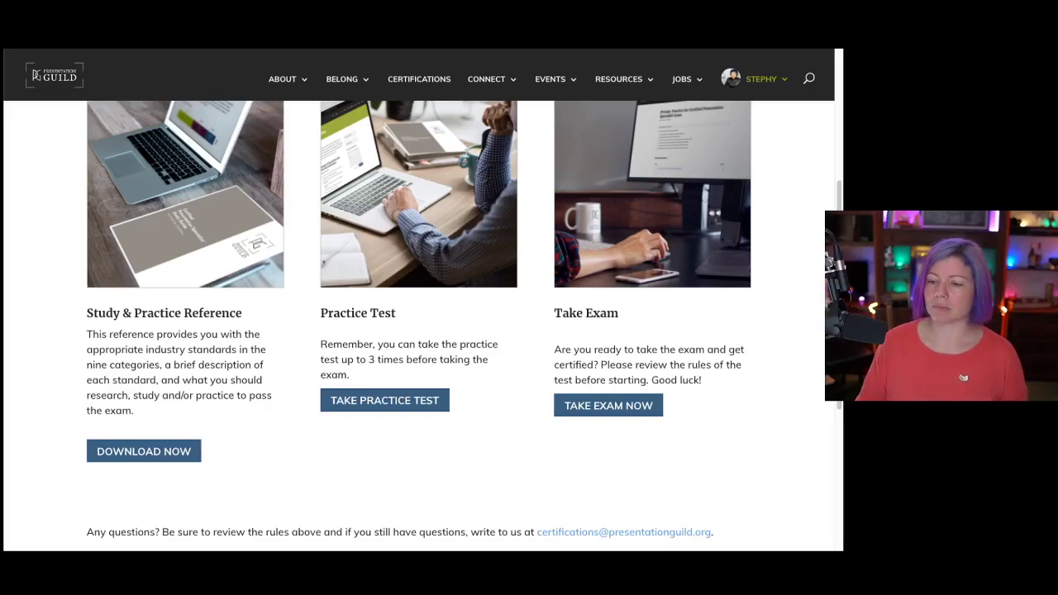
{"action": "scroll", "coordinate": [422, 325], "scroll_direction": "up", "scroll_amount": 1}
- Open the Member resources page and browse its downloads, from the whitepaper and industry standards to the legal and project intake templates
{"action": "mouse_move", "coordinate": [760, 78]}
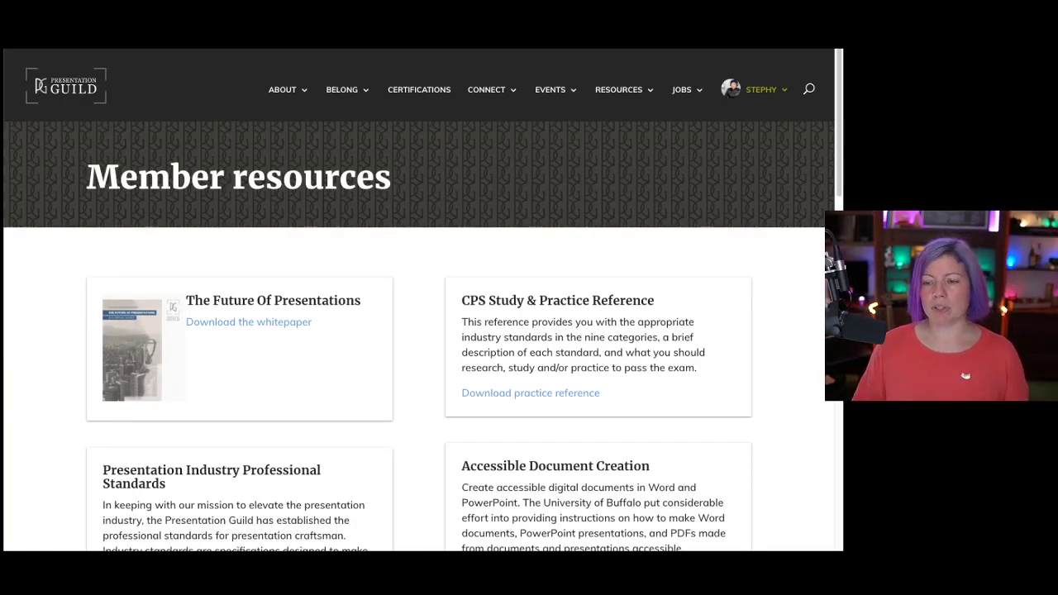
{"action": "scroll", "coordinate": [422, 336], "scroll_direction": "down", "scroll_amount": 2}
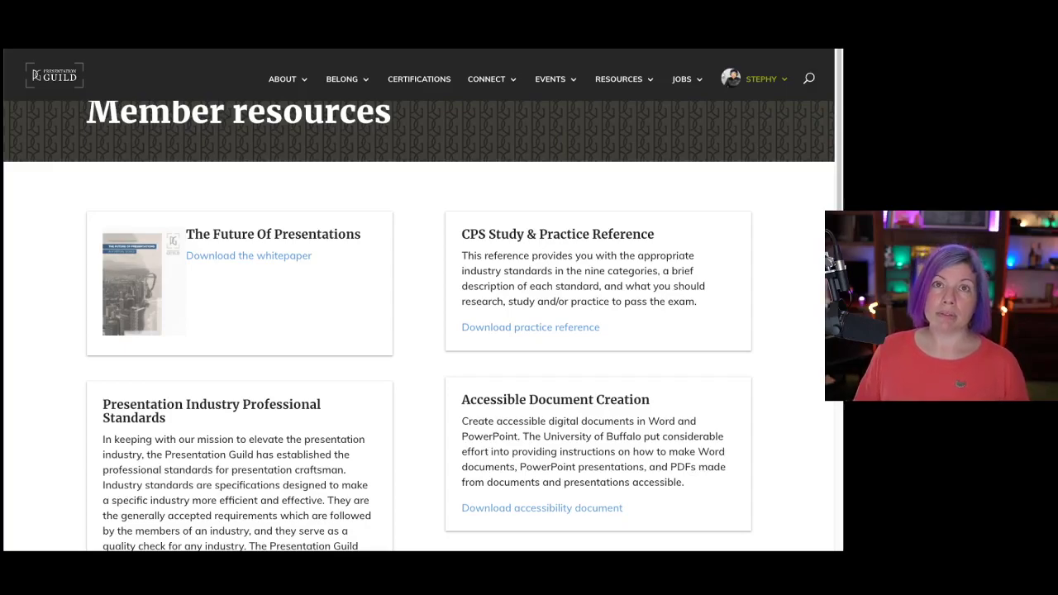
{"action": "scroll", "coordinate": [422, 336], "scroll_direction": "down", "scroll_amount": 2}
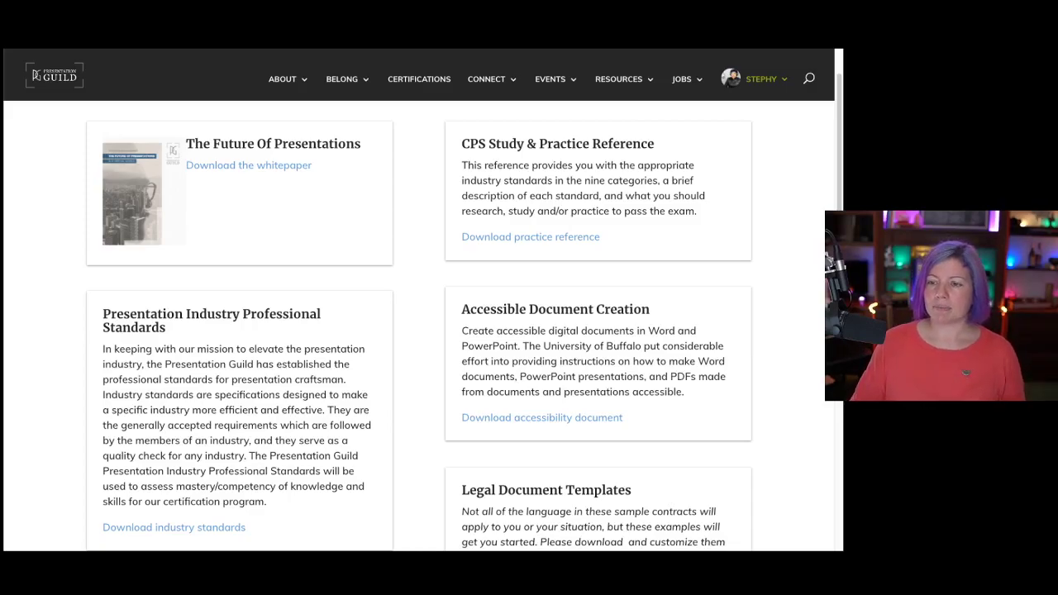
{"action": "scroll", "coordinate": [423, 337], "scroll_direction": "down", "scroll_amount": 3}
{"action": "scroll", "coordinate": [422, 336], "scroll_direction": "down", "scroll_amount": 4}
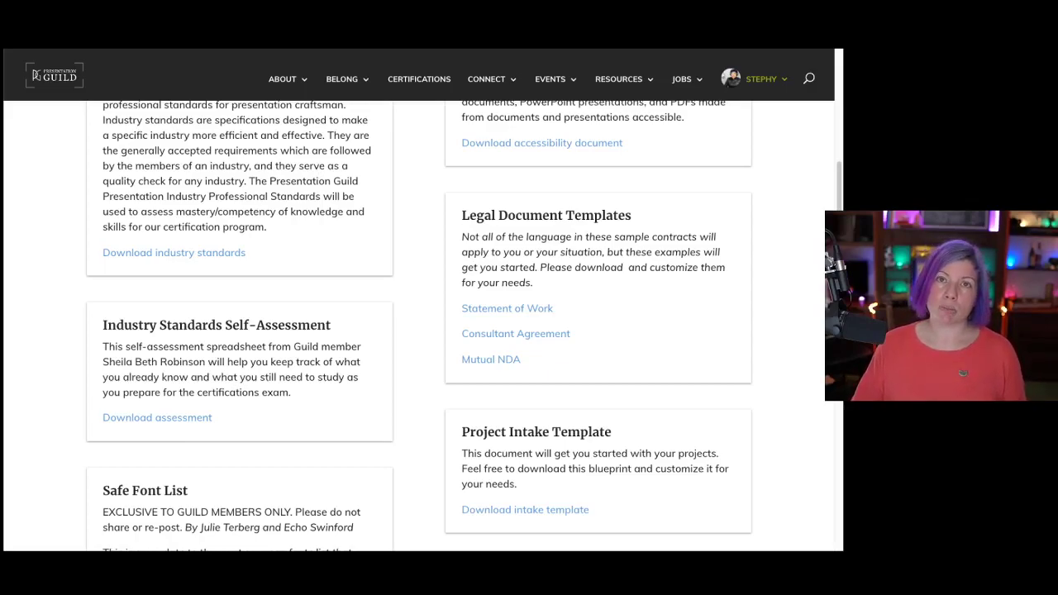
{"action": "scroll", "coordinate": [463, 331], "scroll_direction": "up", "scroll_amount": 5}
- Visit the member discounts page, then open Member Logos and browse the individual and corporate logo versions
{"action": "mouse_move", "coordinate": [757, 89]}
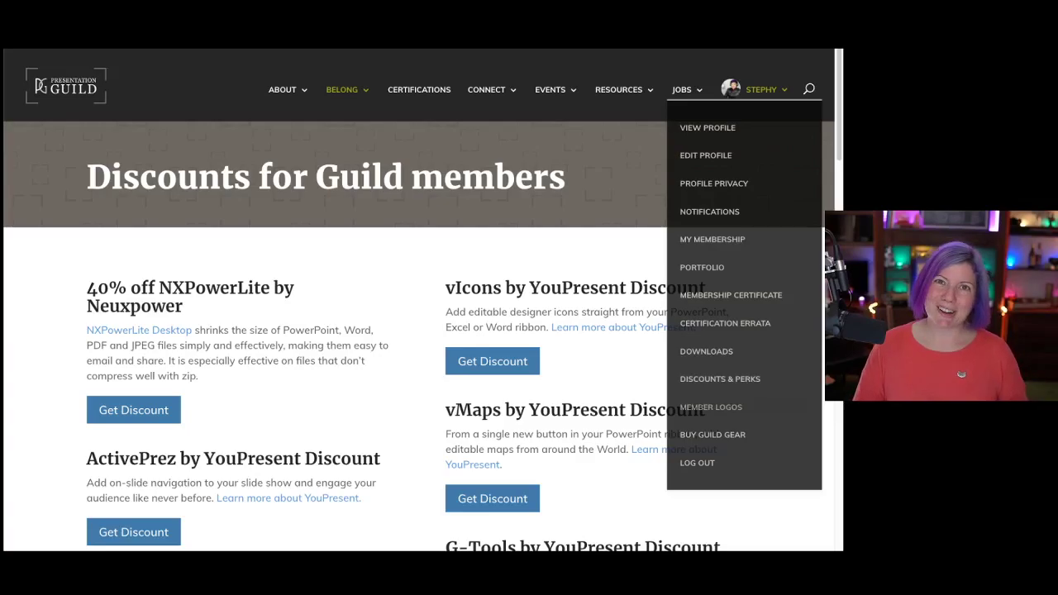
{"action": "left_click", "coordinate": [711, 407]}
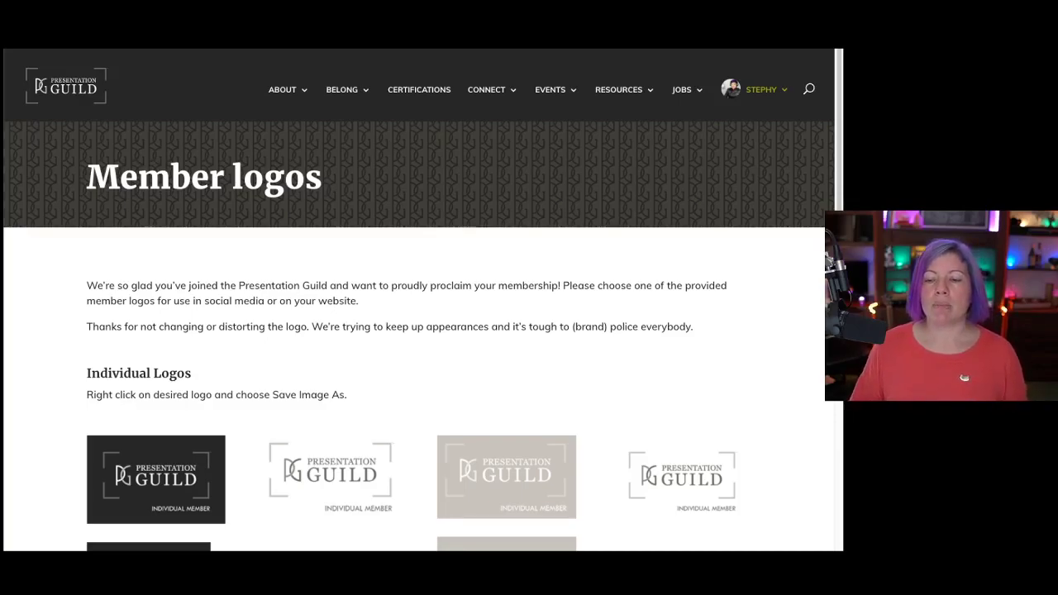
{"action": "scroll", "coordinate": [419, 330], "scroll_direction": "down", "scroll_amount": 3}
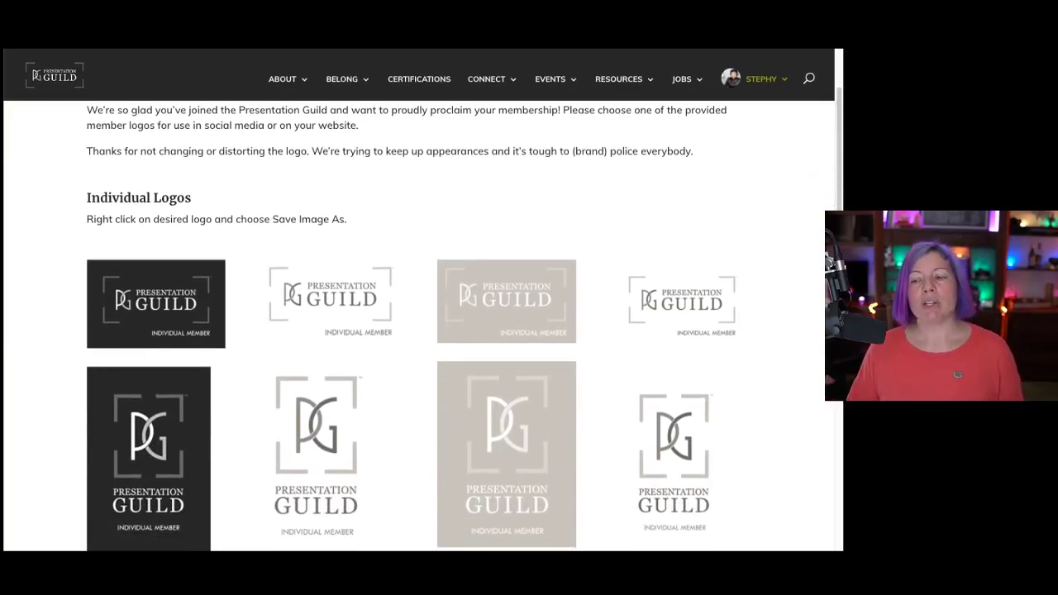
{"action": "scroll", "coordinate": [463, 323], "scroll_direction": "down", "scroll_amount": 1}
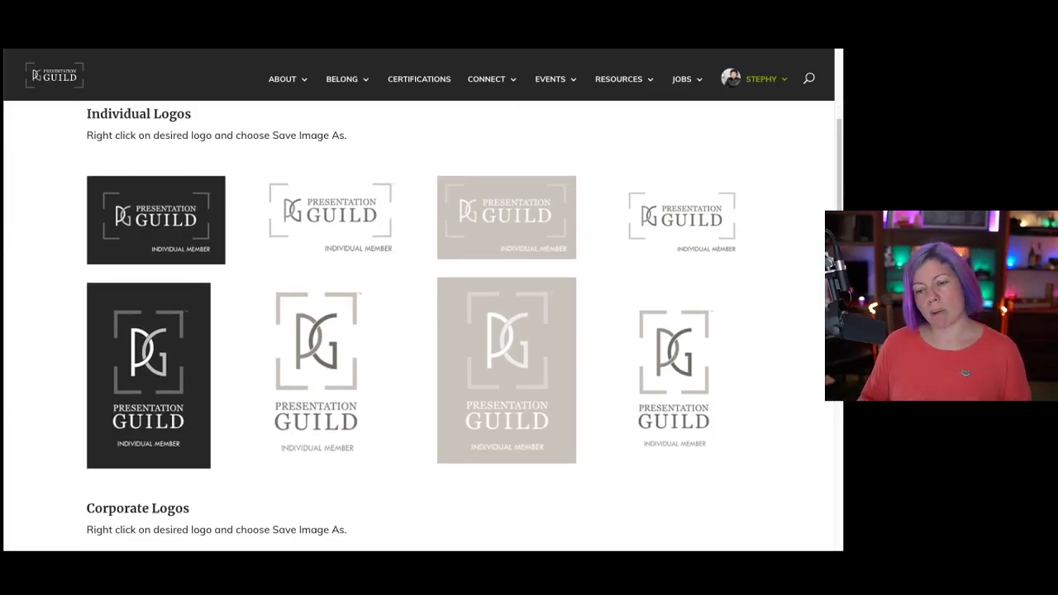
{"action": "scroll", "coordinate": [463, 323], "scroll_direction": "down", "scroll_amount": 4}
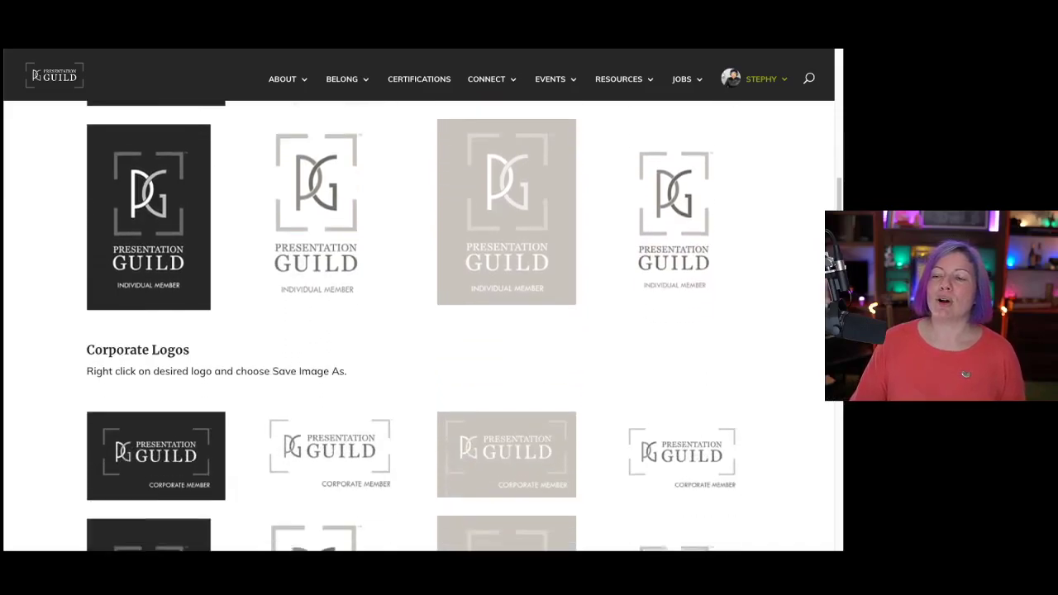
{"action": "scroll", "coordinate": [463, 323], "scroll_direction": "down", "scroll_amount": 2}
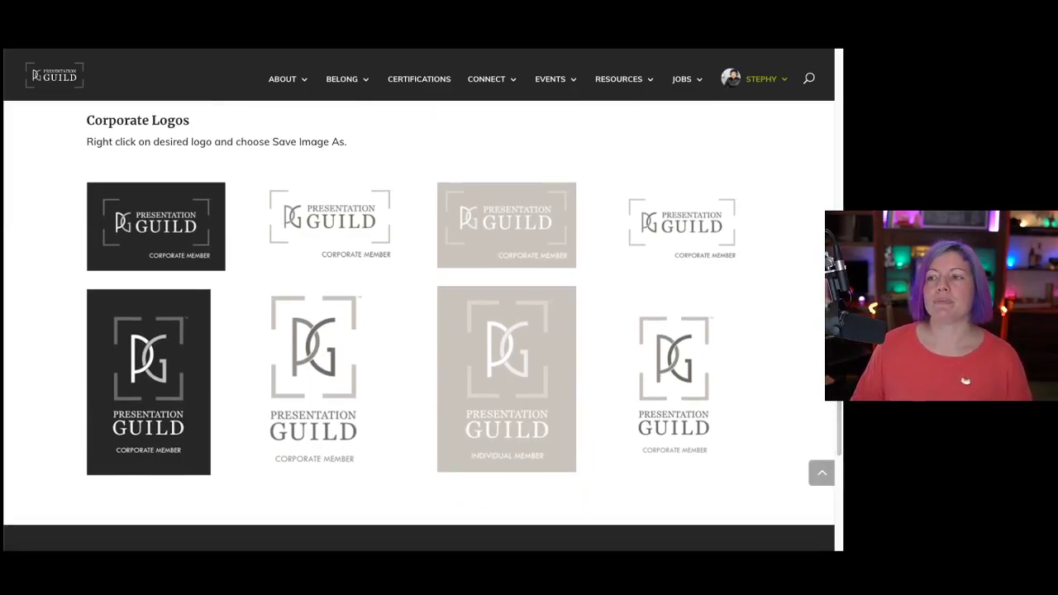
- Return to the profile overview and look over the account and Resources navigation options
{"action": "mouse_move", "coordinate": [733, 77]}
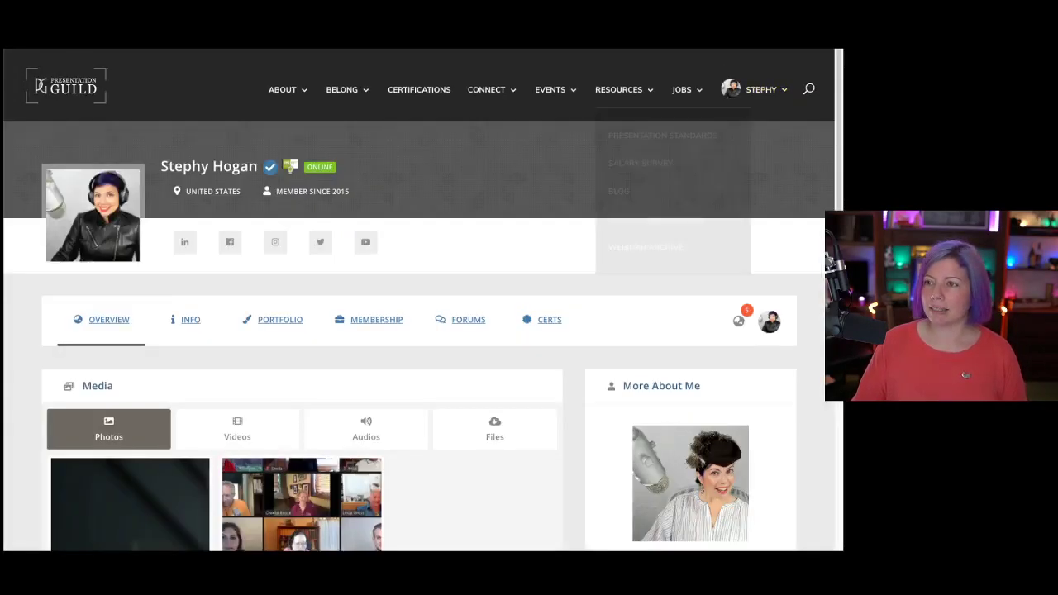
{"action": "mouse_move", "coordinate": [754, 90]}
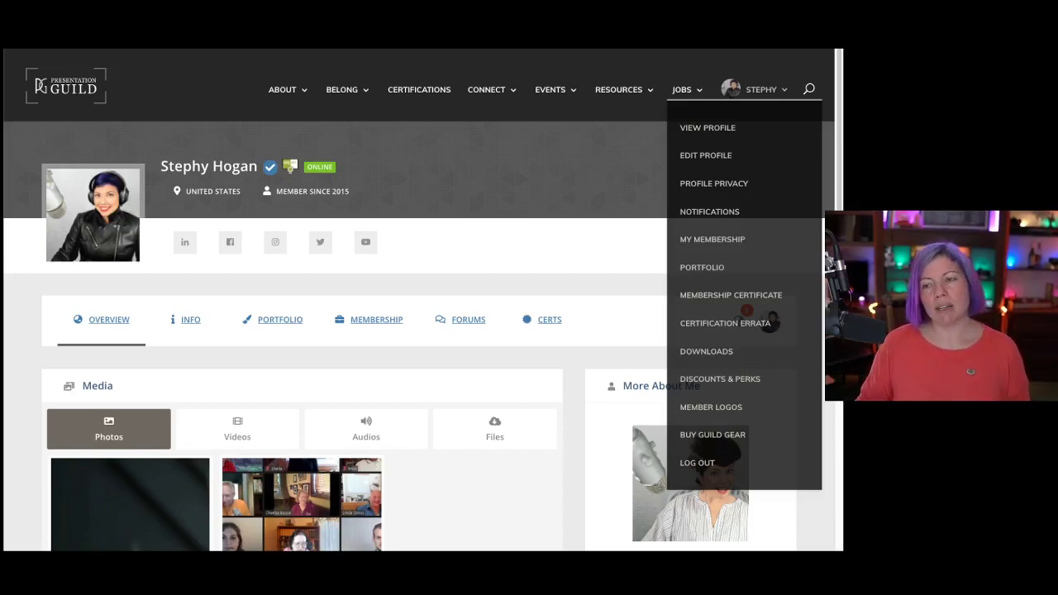
{"action": "mouse_move", "coordinate": [620, 90]}
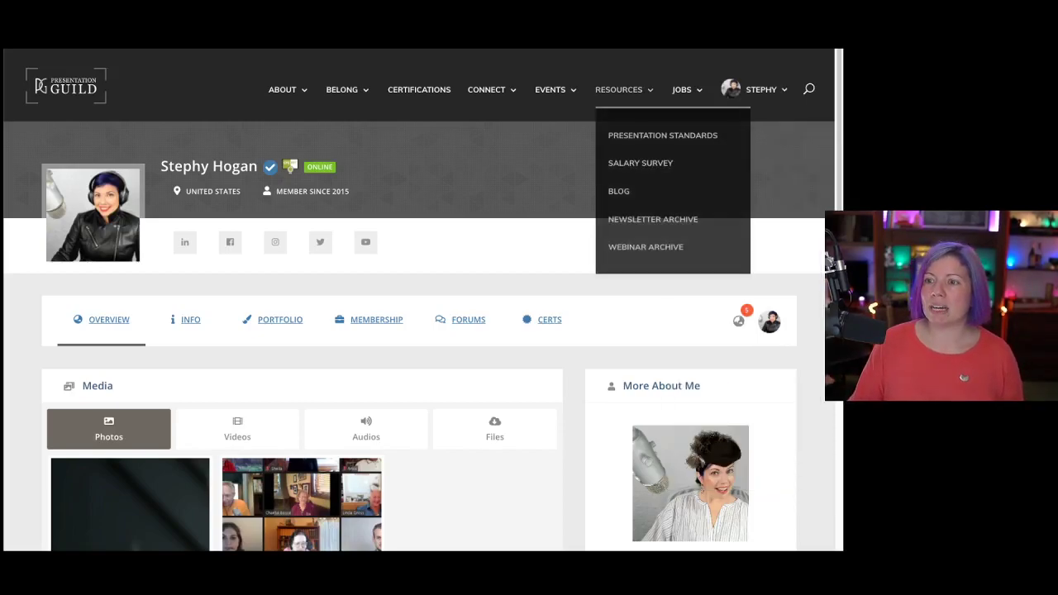
- Open the Member Wall and review its posting options, member updates, online members and notifications
{"action": "mouse_move", "coordinate": [488, 89]}
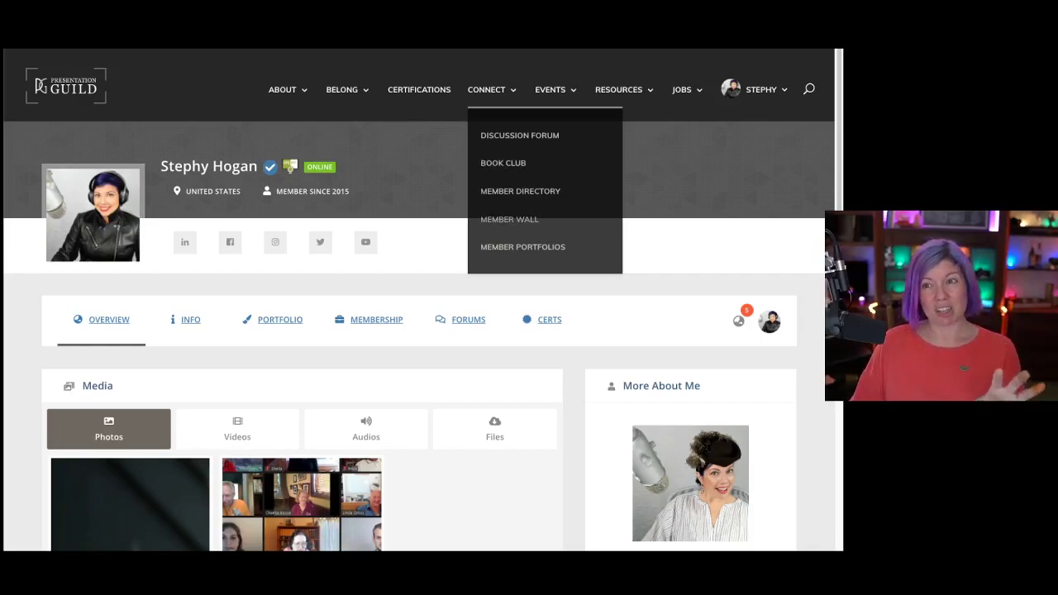
{"action": "left_click", "coordinate": [510, 220]}
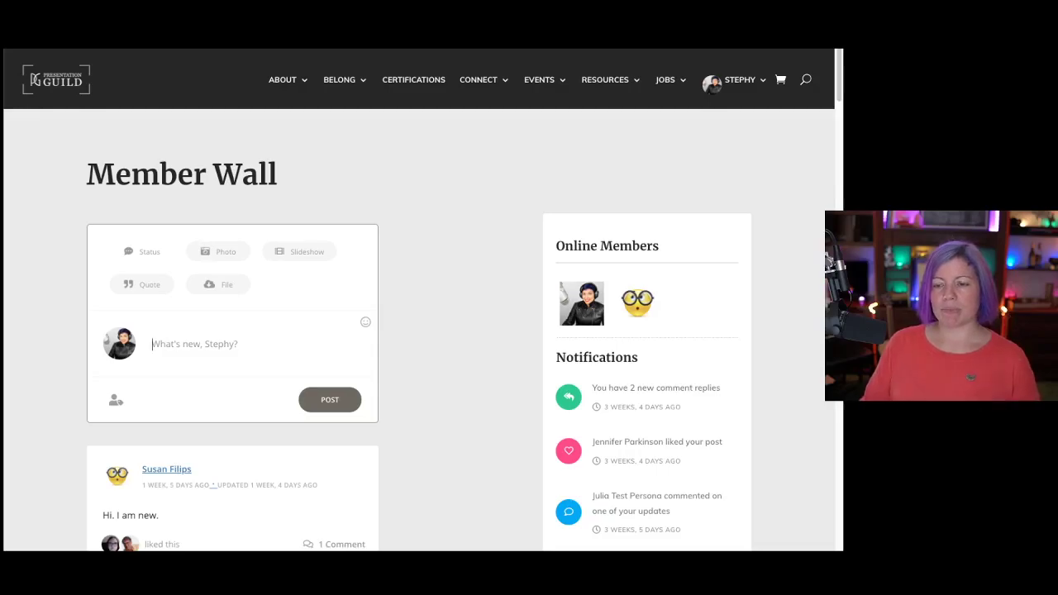
{"action": "scroll", "coordinate": [419, 304], "scroll_direction": "down", "scroll_amount": 1}
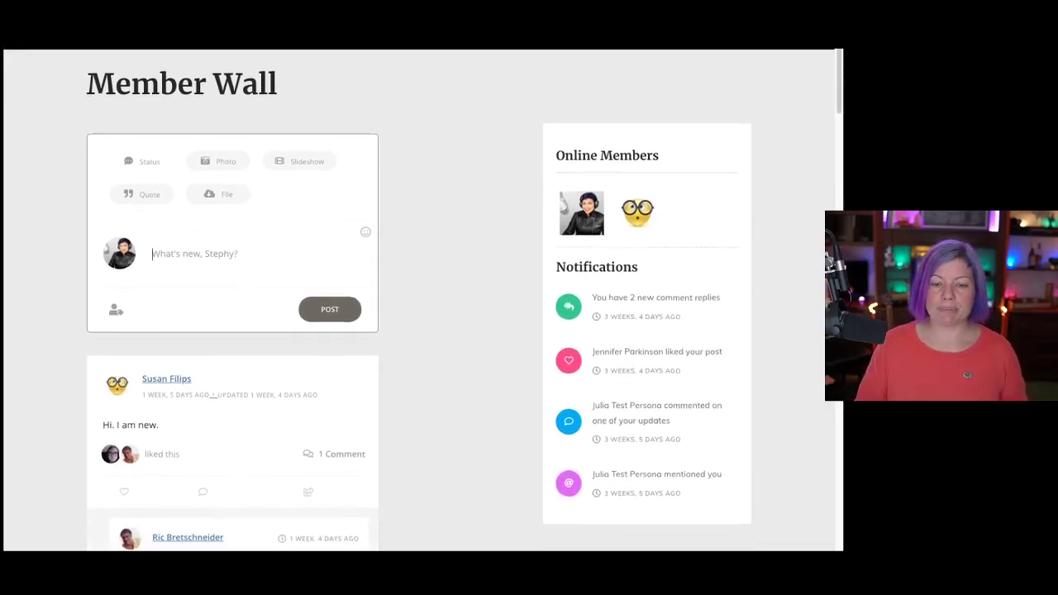
{"action": "scroll", "coordinate": [419, 305], "scroll_direction": "down", "scroll_amount": 5}
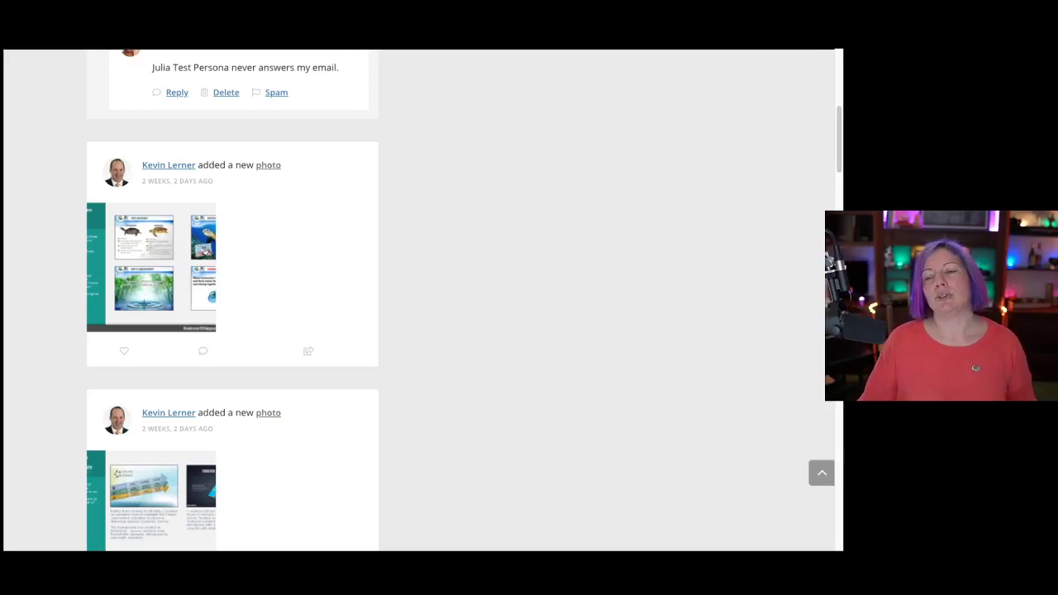
{"action": "scroll", "coordinate": [420, 300], "scroll_direction": "up", "scroll_amount": 6}
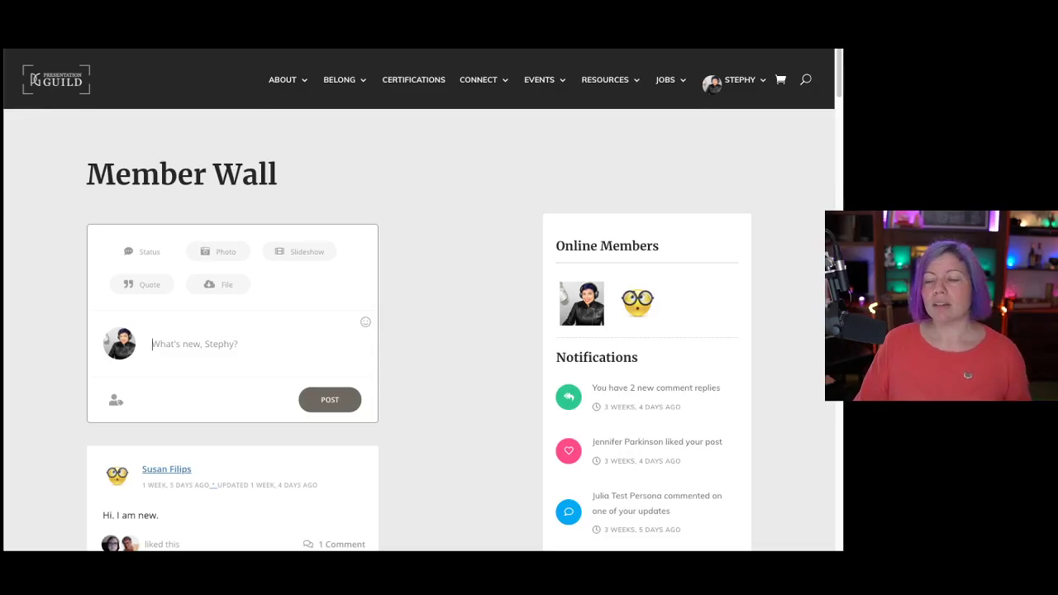
{"action": "scroll", "coordinate": [419, 300], "scroll_direction": "down", "scroll_amount": 2}
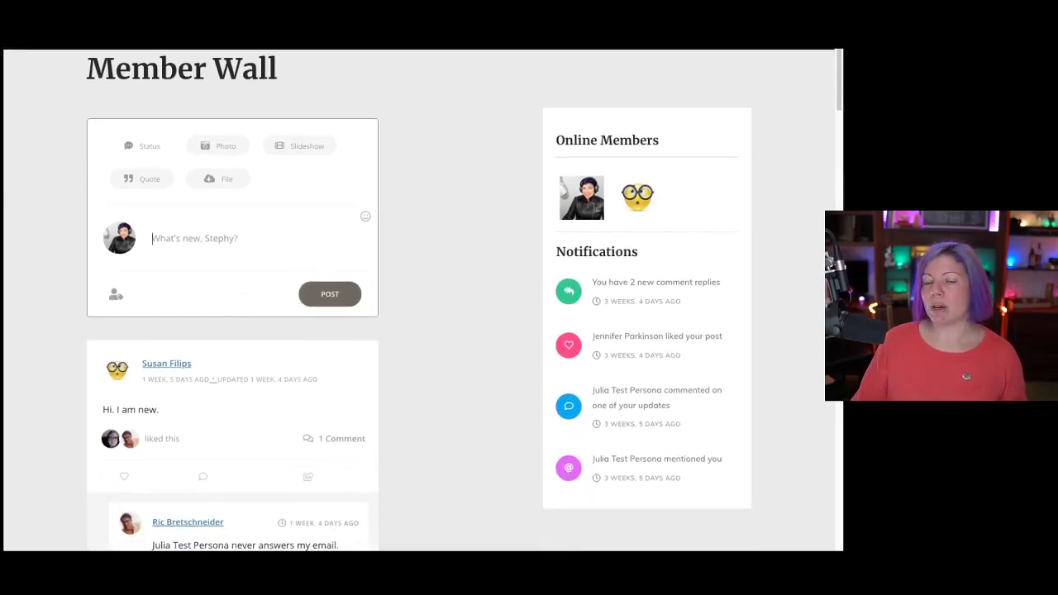
{"action": "scroll", "coordinate": [464, 303], "scroll_direction": "down", "scroll_amount": 2}
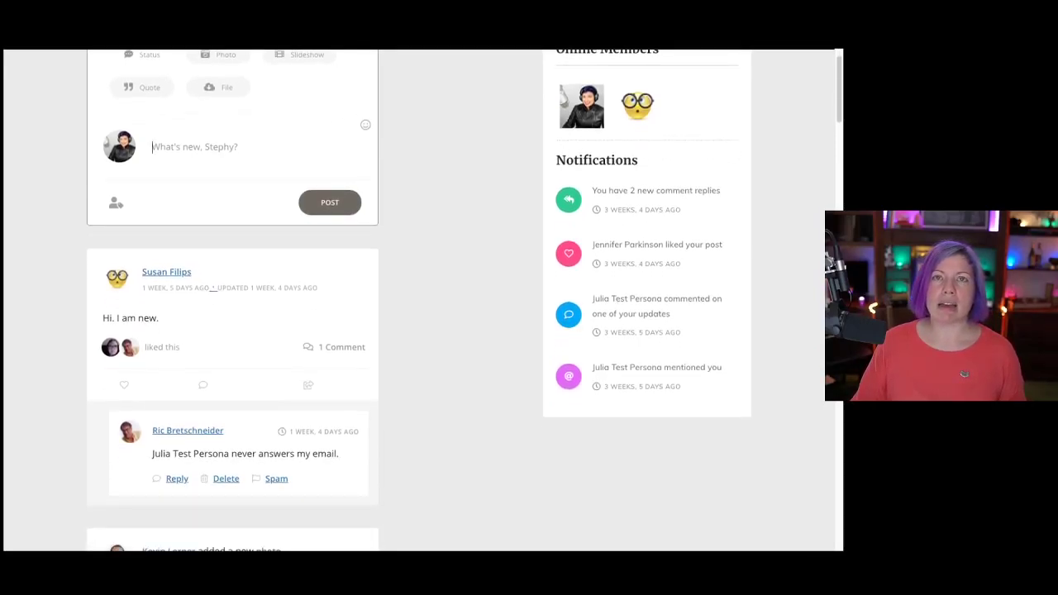
{"action": "scroll", "coordinate": [419, 300], "scroll_direction": "up", "scroll_amount": 3}
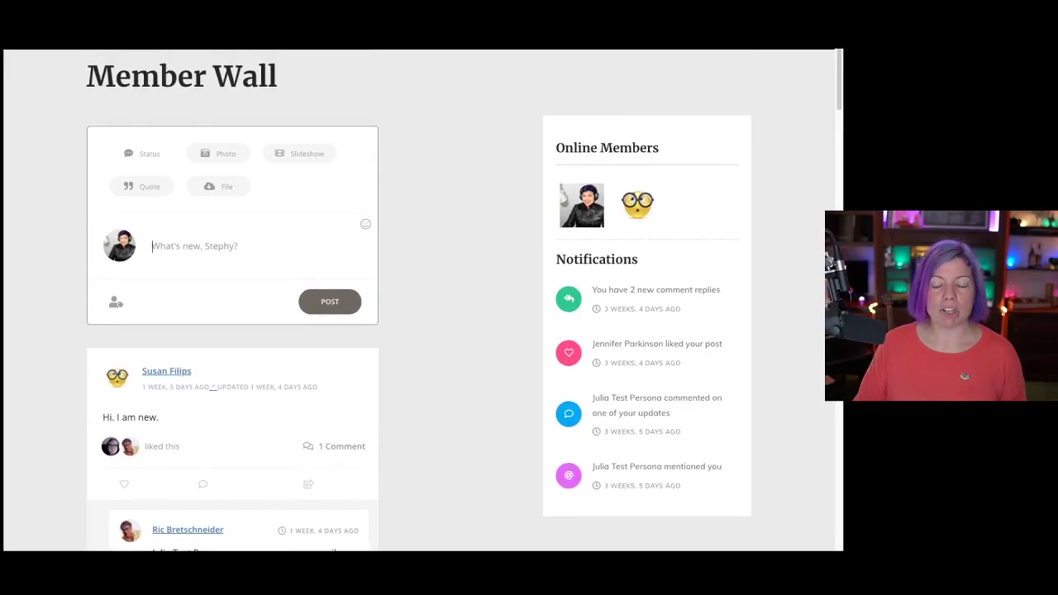
{"action": "scroll", "coordinate": [420, 300], "scroll_direction": "up", "scroll_amount": 1}
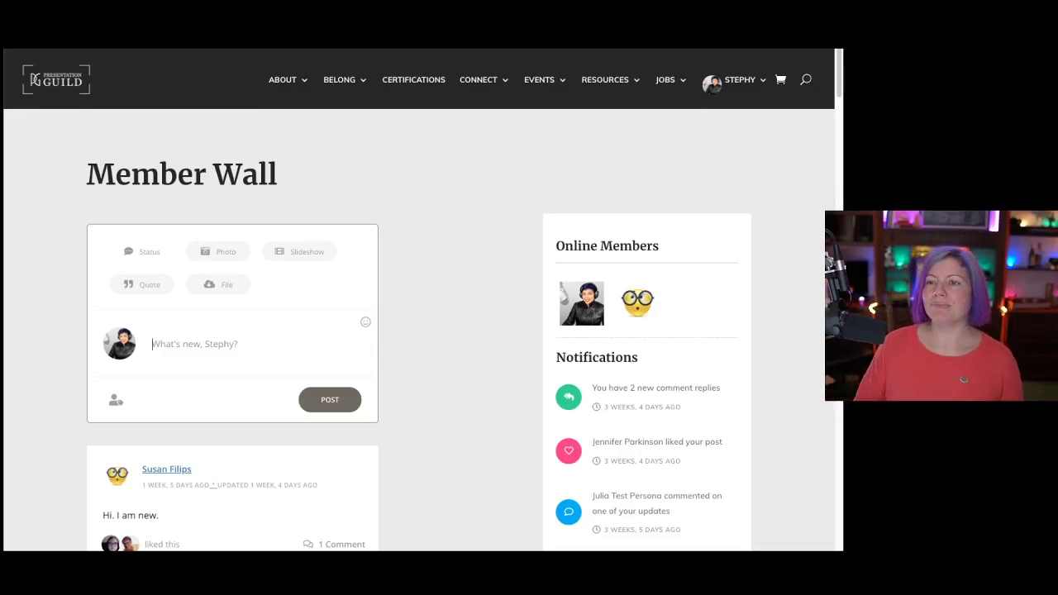
{"action": "mouse_move", "coordinate": [339, 79]}
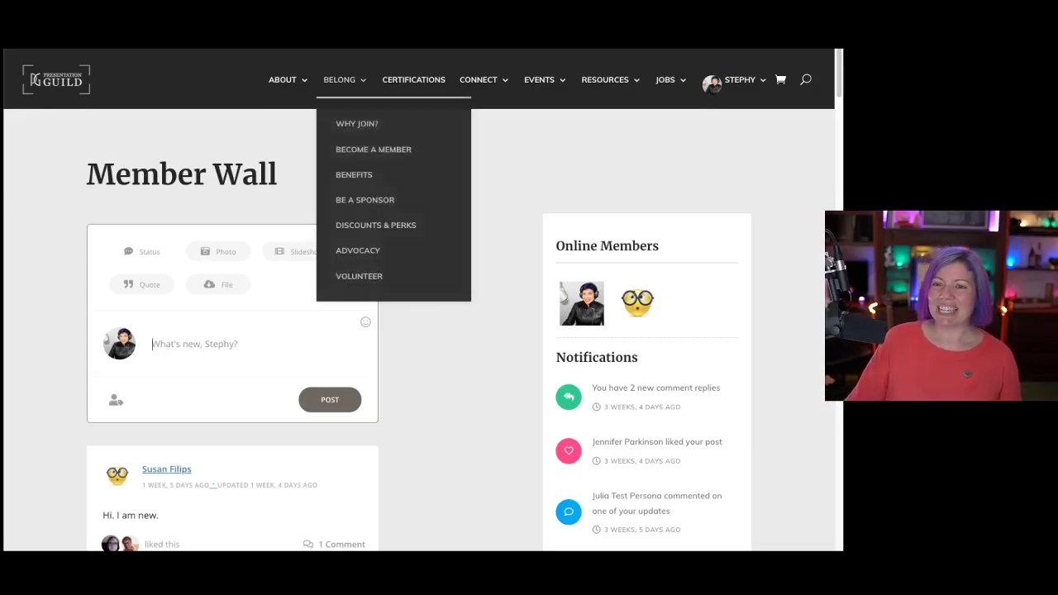